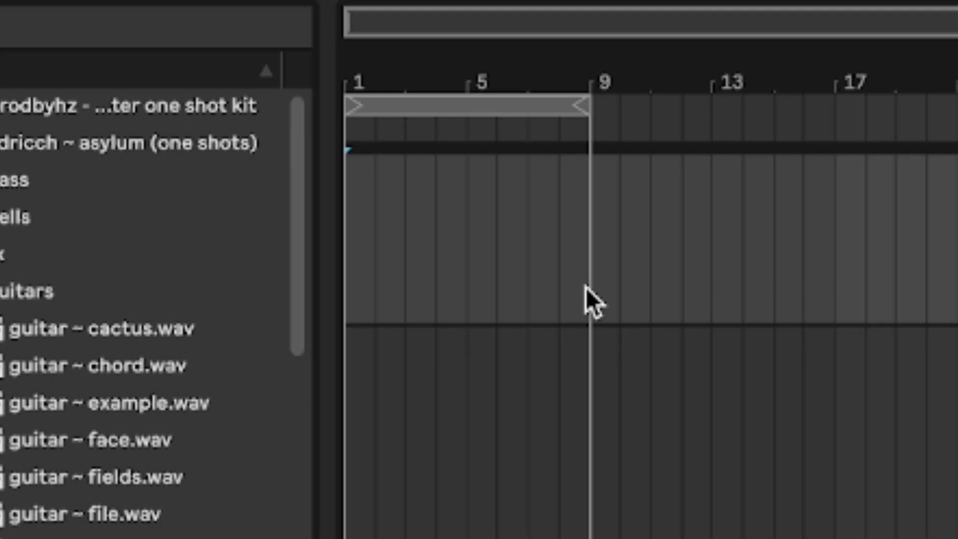
Step: Select bars 1 to 9 for the guitar clip and set its scale to G Minor, showing only the scale's notes
drag(370, 125, 257, 120)
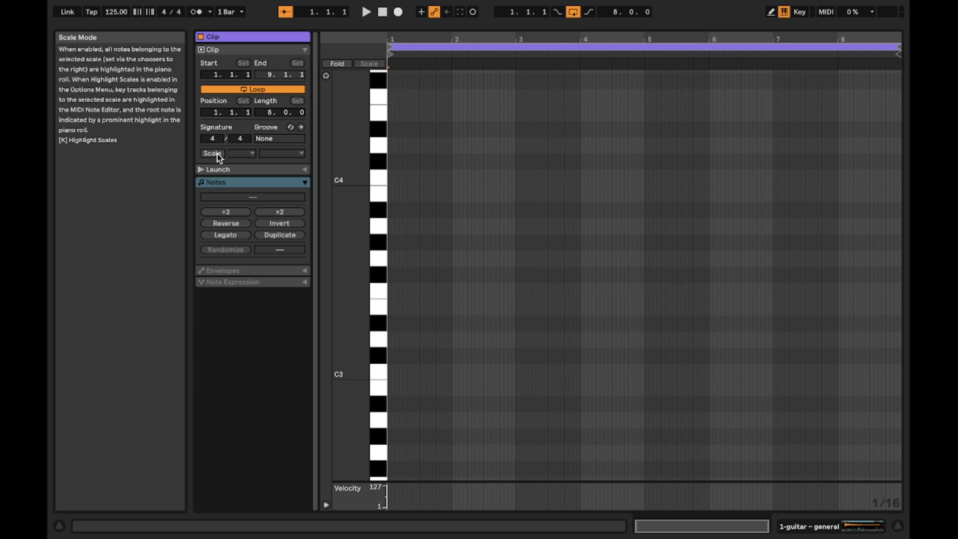
click(218, 155)
click(242, 153)
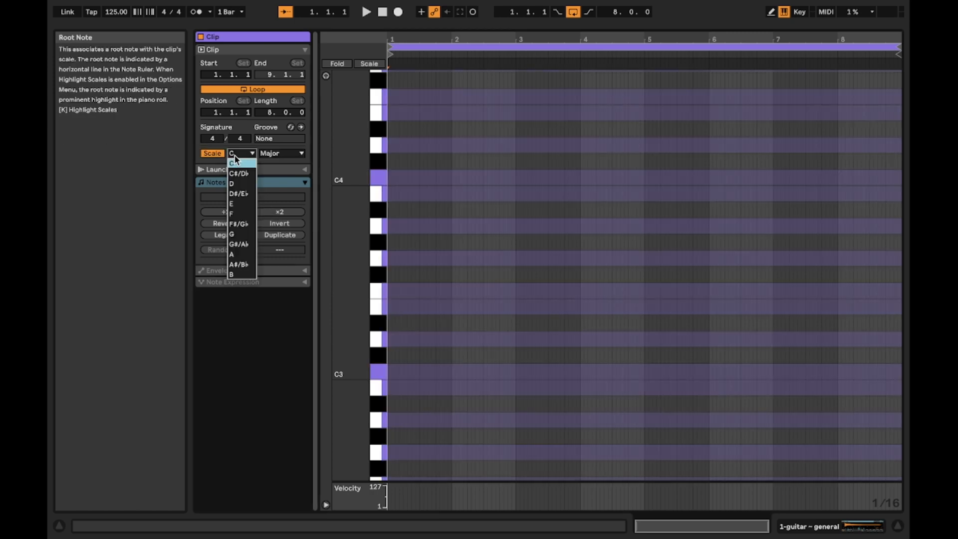
click(245, 234)
click(280, 153)
click(275, 172)
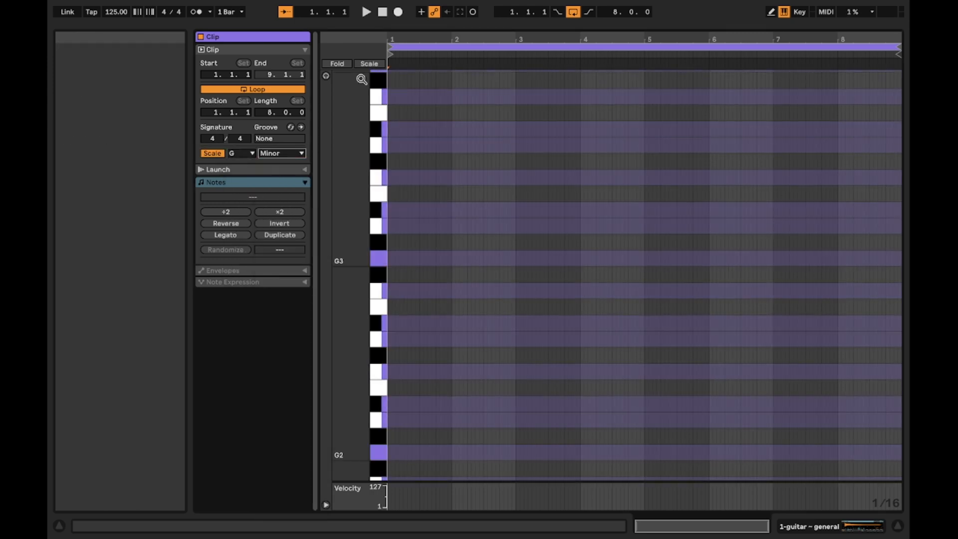
click(369, 63)
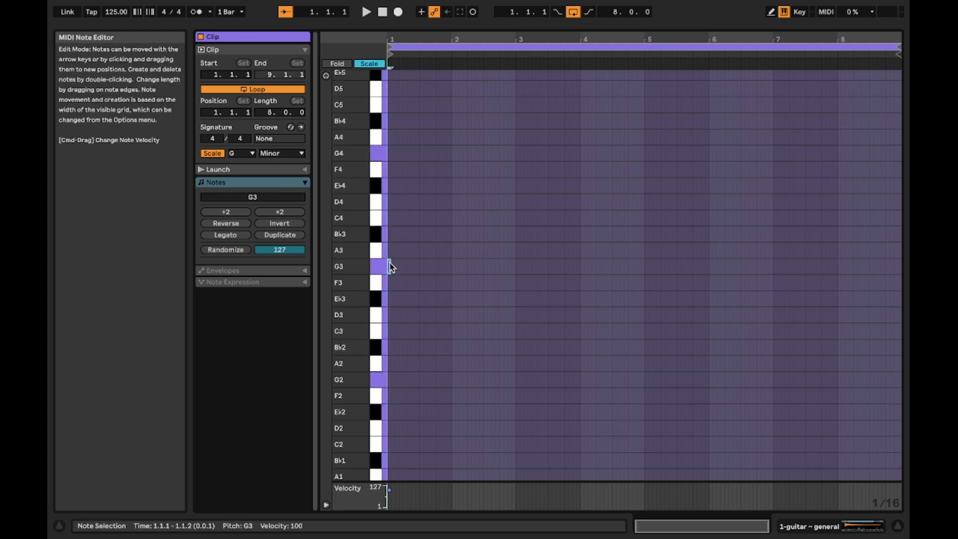
Step: Build the first bar with a full-bar G3 and staggered C3, B♭3 and E♭3 notes that all end at bar 2
drag(390, 266, 450, 272)
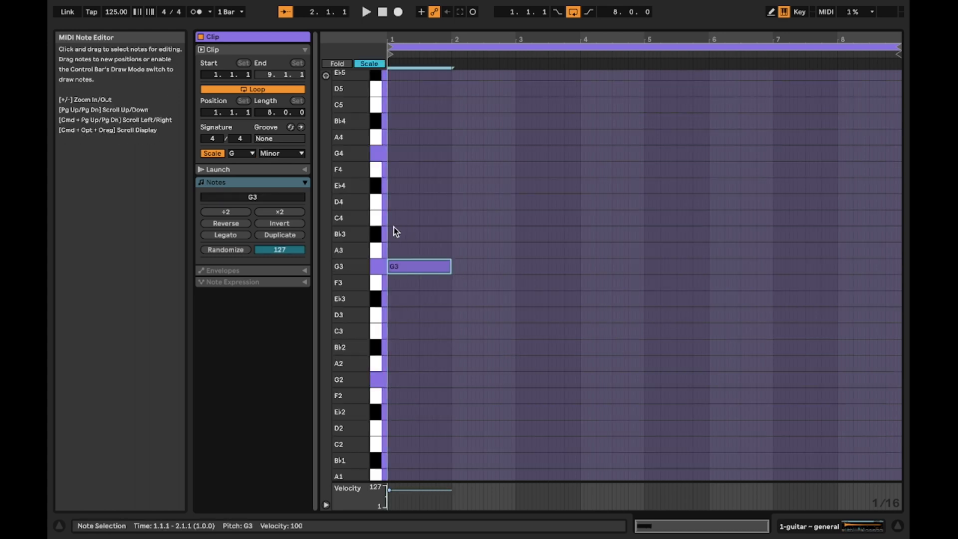
key(space)
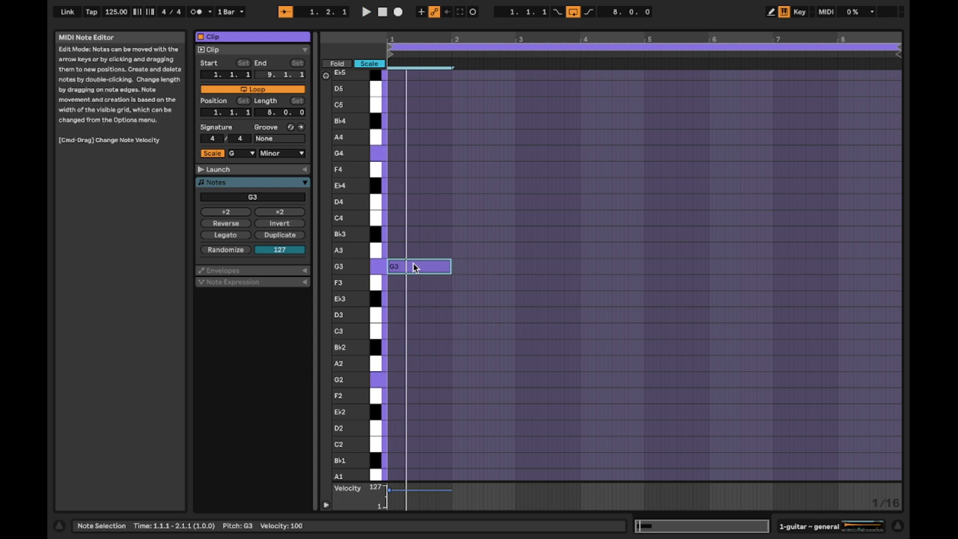
drag(407, 265, 428, 238)
drag(429, 238, 465, 303)
key(space)
drag(427, 237, 450, 241)
key(space)
key(space)
drag(498, 303, 448, 322)
double_click(399, 317)
drag(439, 318, 420, 330)
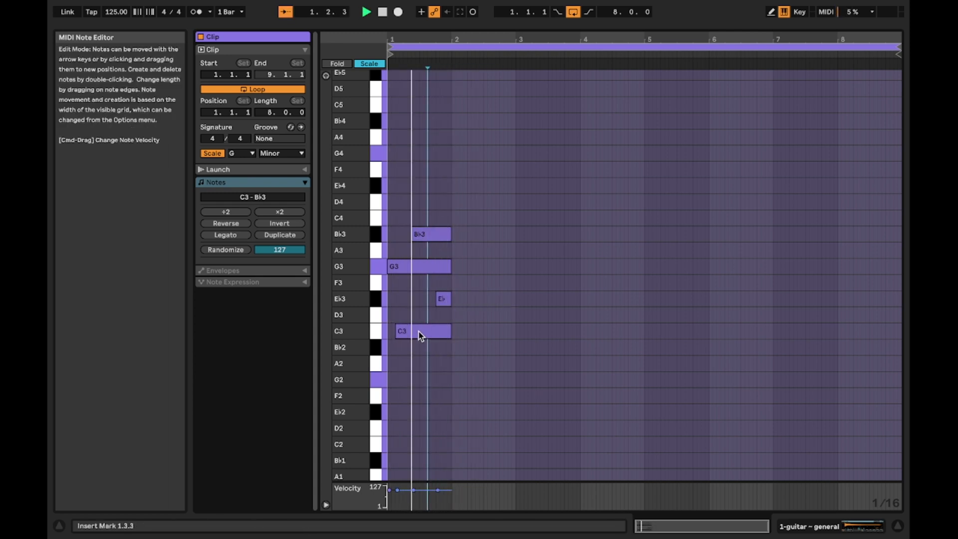
Step: Duplicate the first bar's notes through bar 4, one scale step up in bar 2, original pitch in bar 3, one step down in bar 4
key(super+a)
key(super+d)
key(Up)
key(super+d)
key(Down)
key(super+d)
key(Down)
click(408, 375)
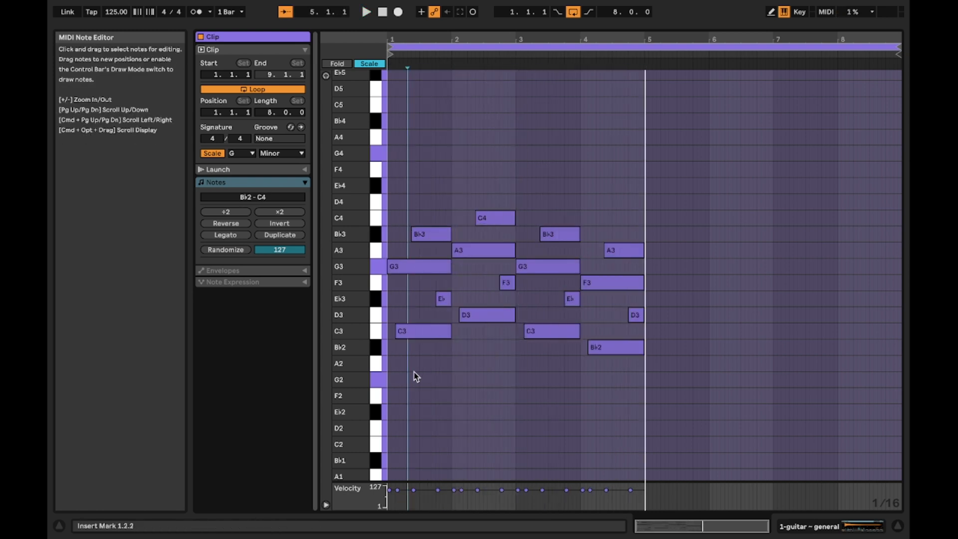
key(space)
Step: Add full-bar bass notes G2, A2, G2 and F2 under bars 1 to 4 and duplicate the whole pattern into bars 5 to 8
click(390, 378)
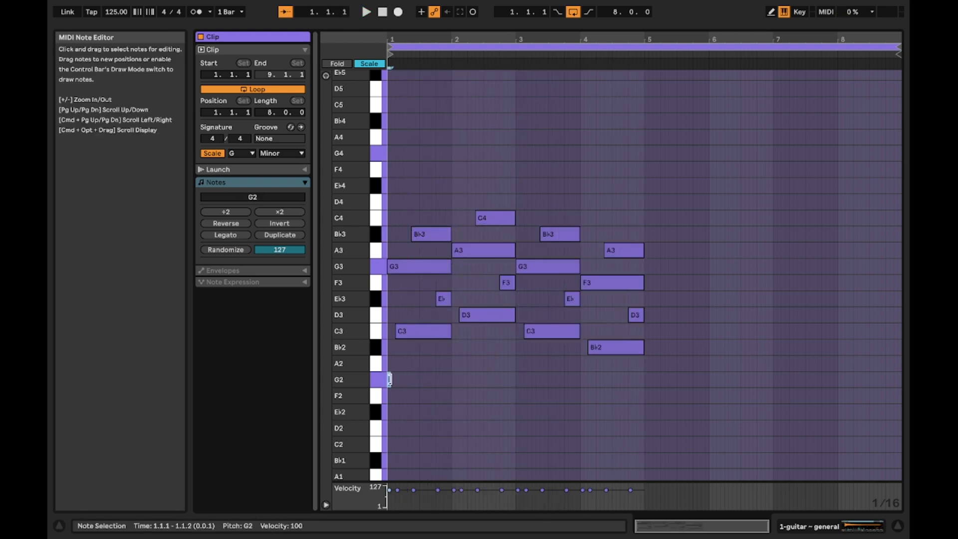
key(space)
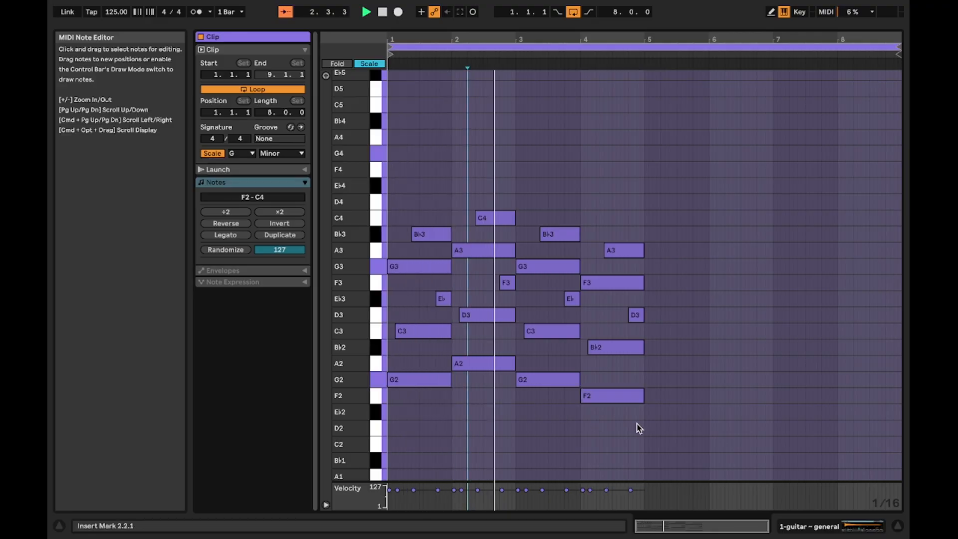
key(space)
drag(640, 426, 412, 220)
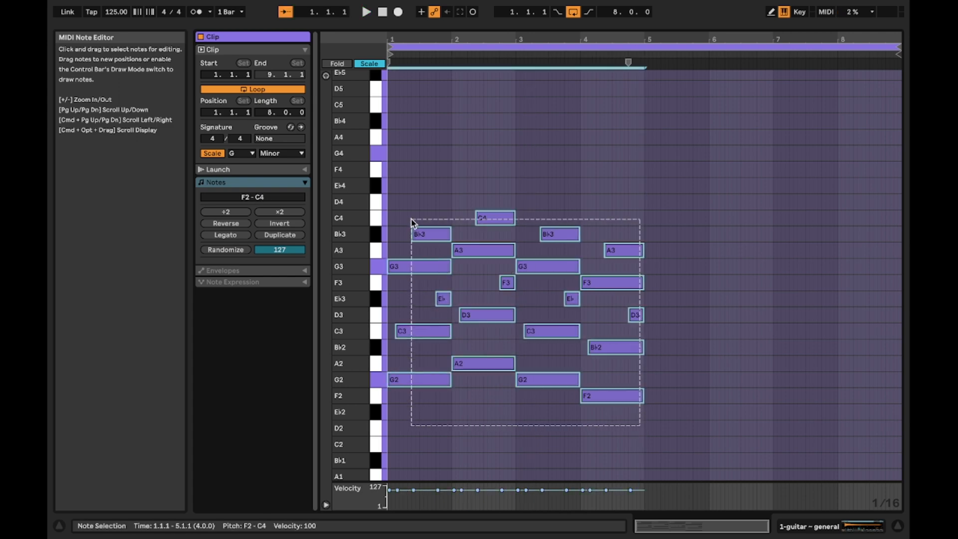
key(super+d)
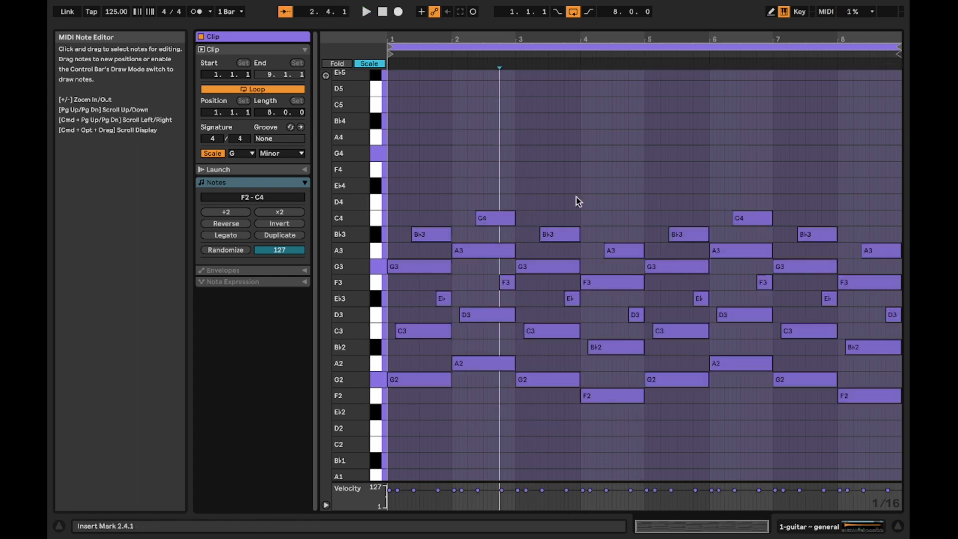
Step: Try guitar ~ floating.wav and guitar ~ fields.wav as the guitar track's sample while playing the pattern
click(823, 522)
click(286, 185)
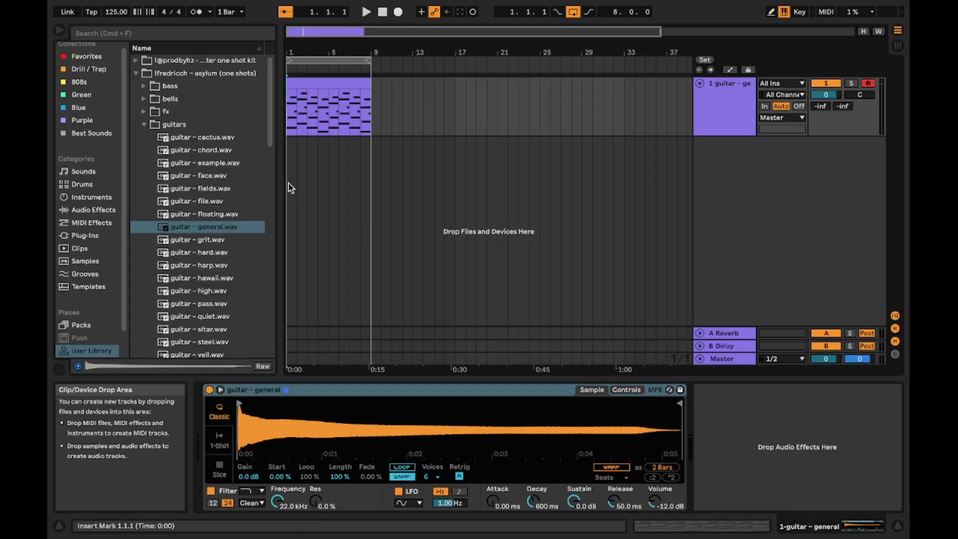
drag(244, 218, 310, 340)
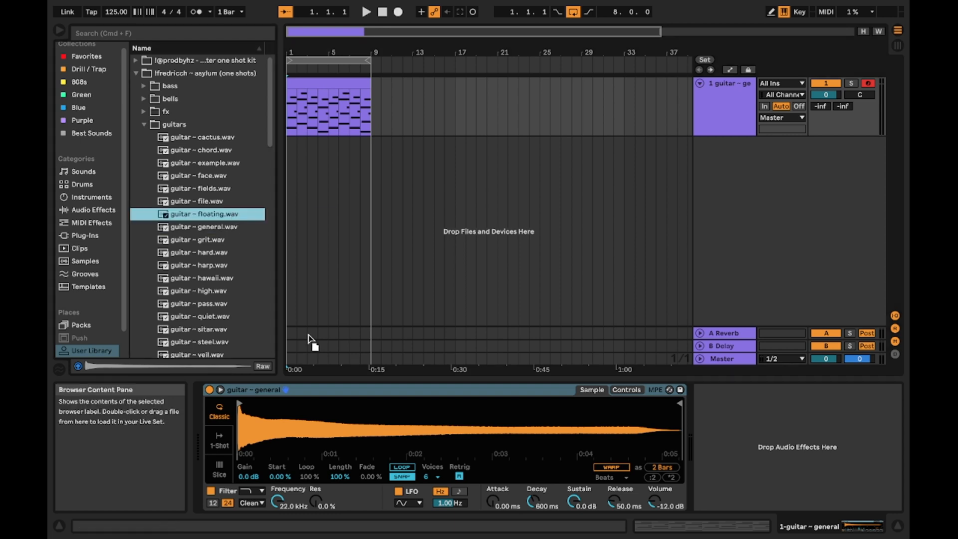
drag(330, 407, 330, 406)
key(space)
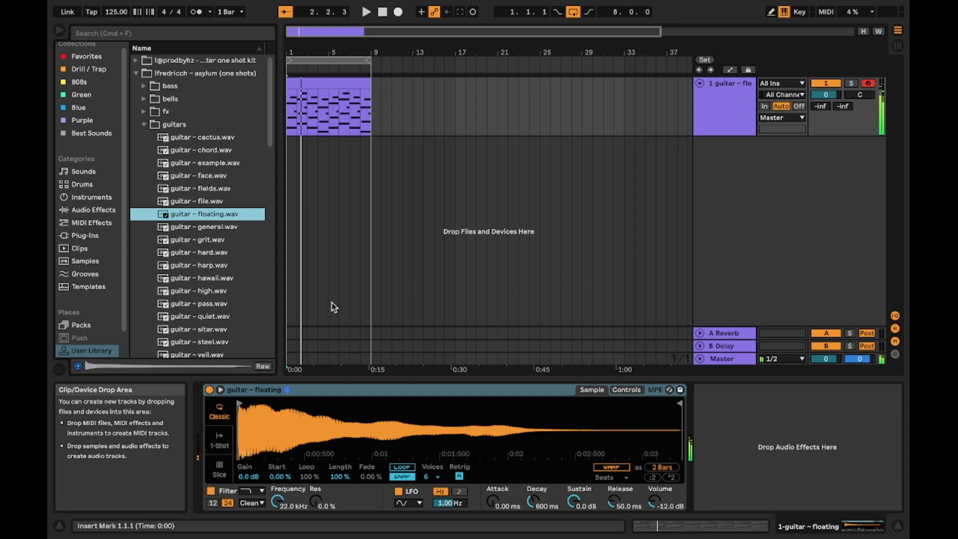
key(space)
click(228, 188)
drag(228, 188, 309, 429)
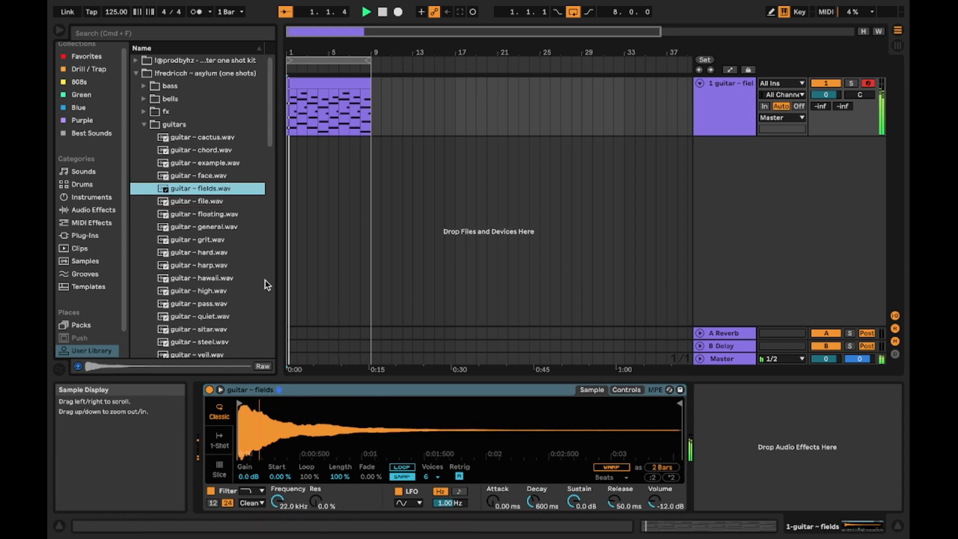
Step: Load guitar ~ cactus.wav as the guitar track's sample and play the pattern
click(202, 142)
drag(207, 144, 319, 429)
key(space)
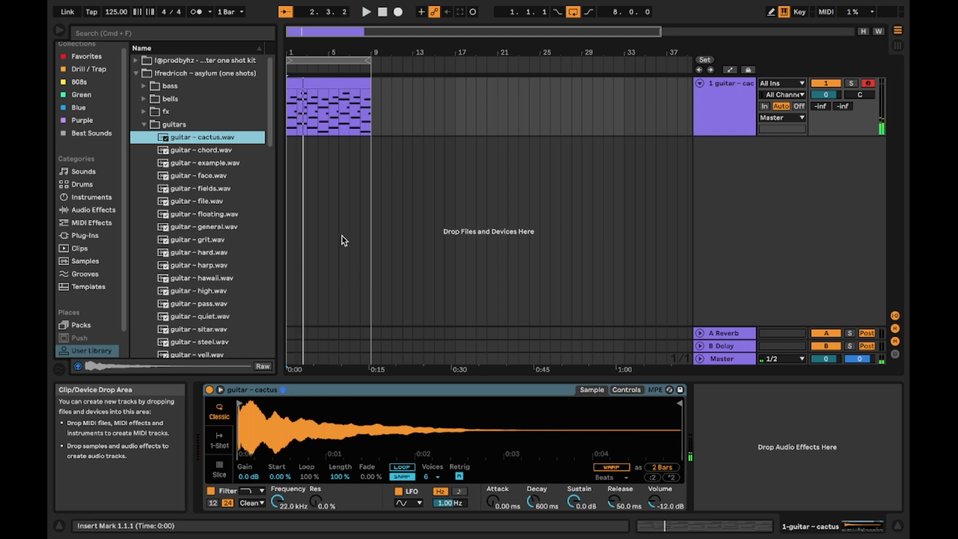
Step: Add short passing notes to the guitar clip: G3 in bars 2, 6 and 8, and E♭3 in bars 4 and 8
click(694, 526)
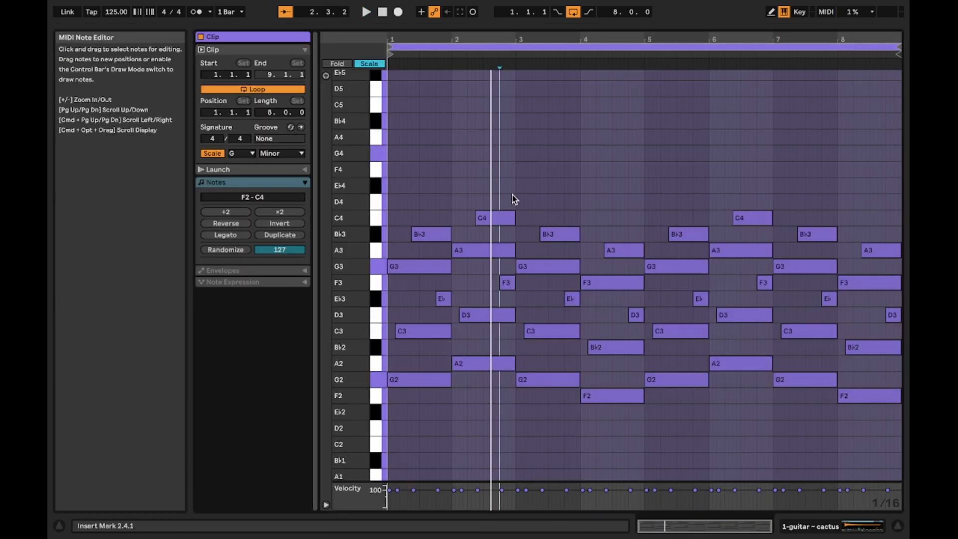
click(490, 199)
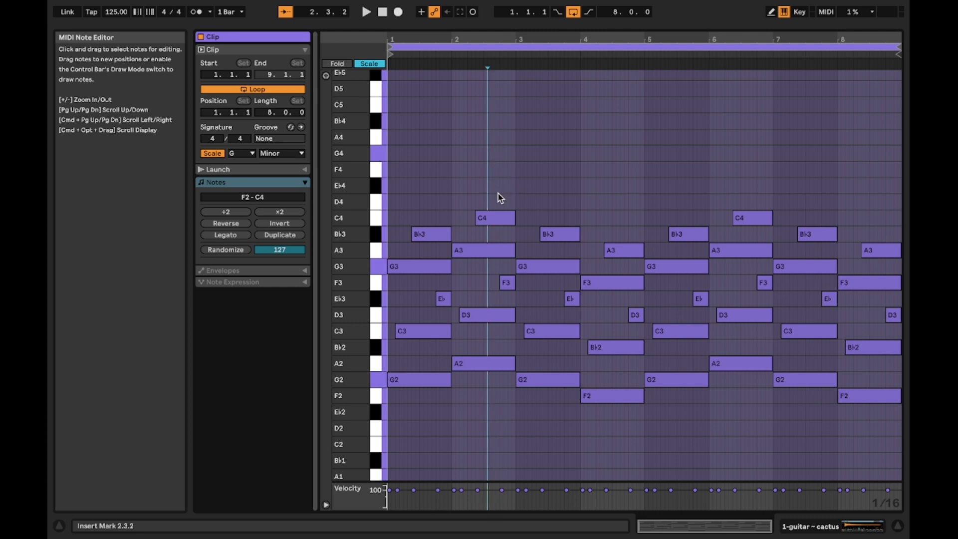
double_click(488, 185)
key(space)
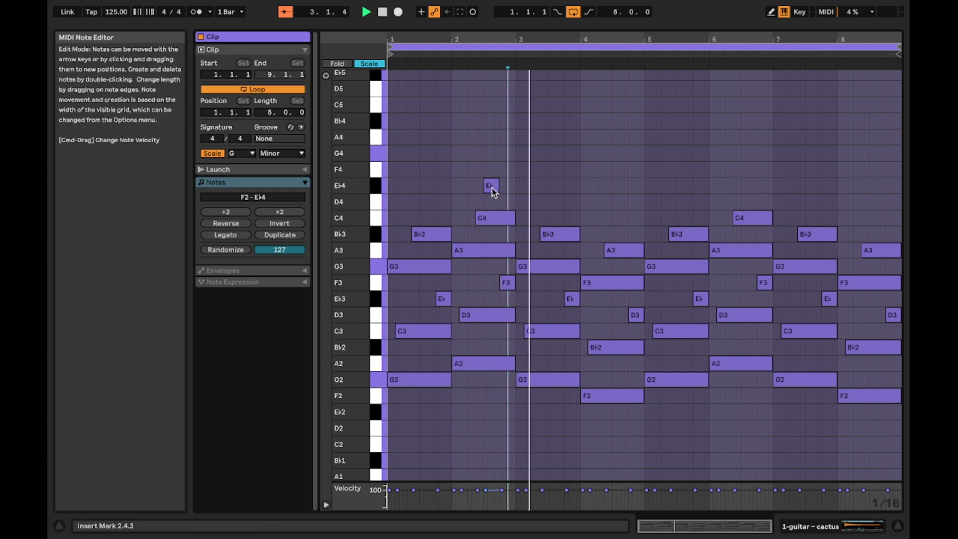
drag(493, 189, 624, 300)
drag(624, 300, 874, 268)
click(871, 301)
click(866, 268)
click(873, 269)
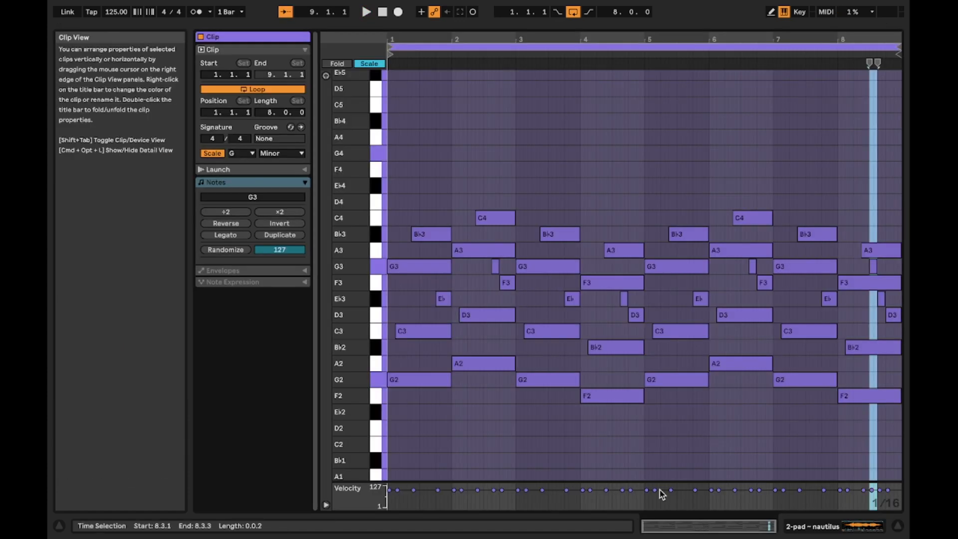
Step: In the pad track's clip, delete every note above A2 and transpose the remaining bass notes up one octave
click(438, 178)
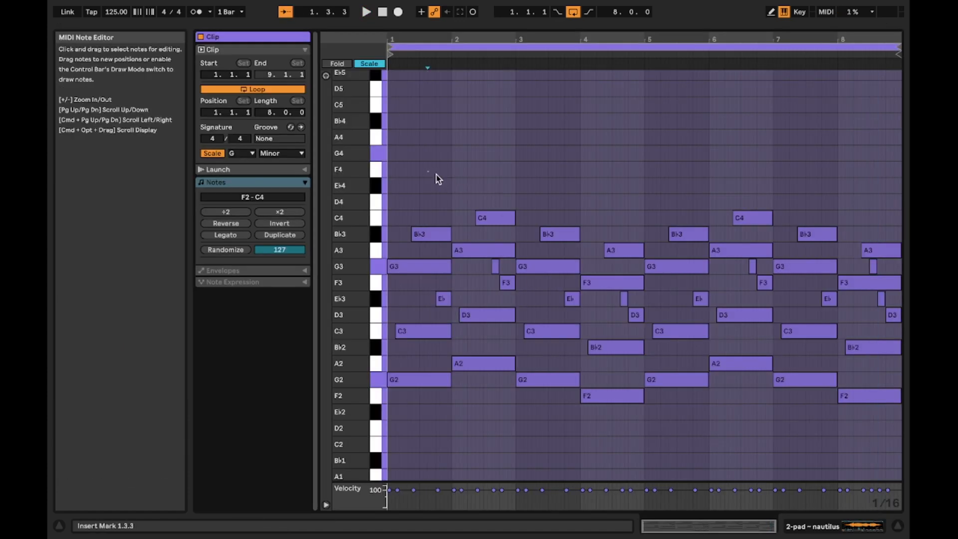
click(765, 313)
drag(415, 154, 891, 343)
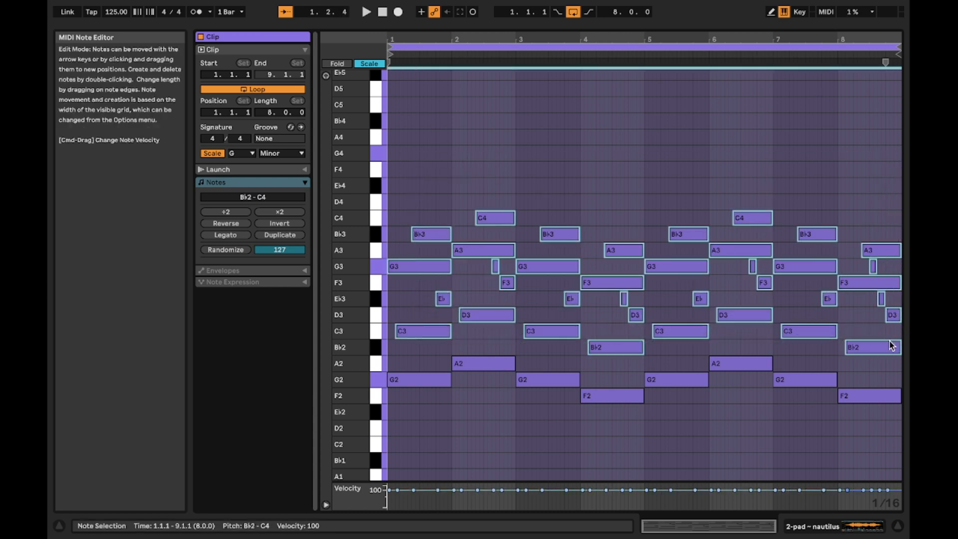
key(Delete)
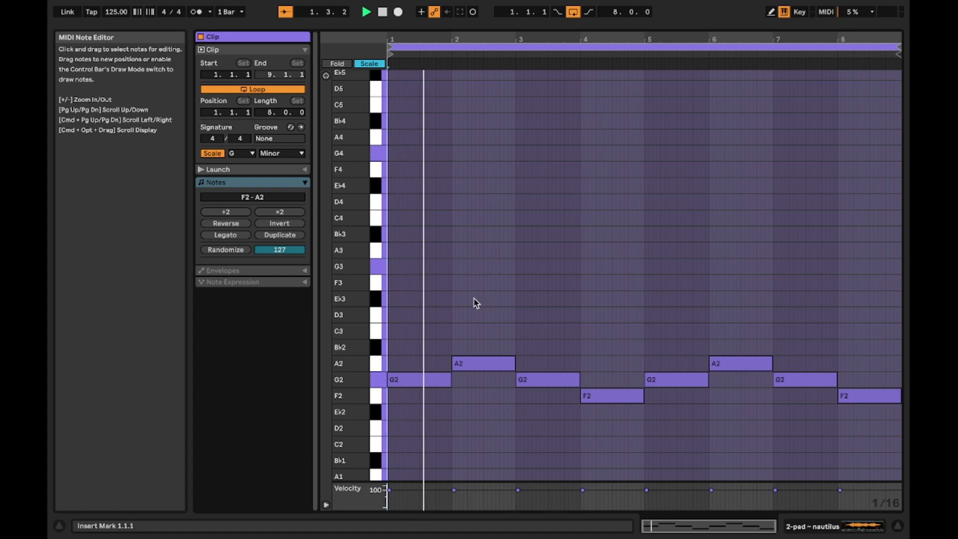
drag(437, 305, 876, 433)
drag(428, 378, 426, 270)
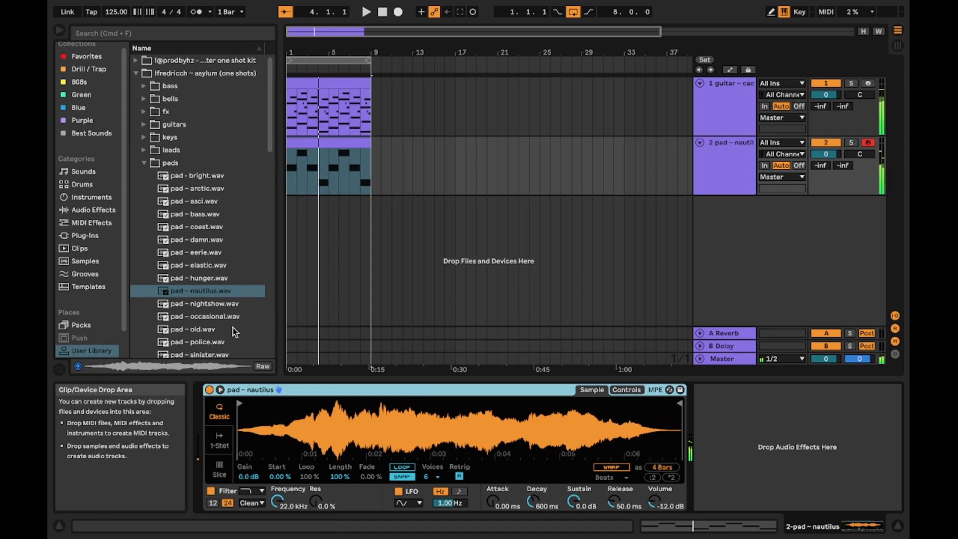
Step: Try pad ~ occasional.wav and pad ~ temptation.wav as the pad track's sample during playback
click(232, 329)
click(191, 317)
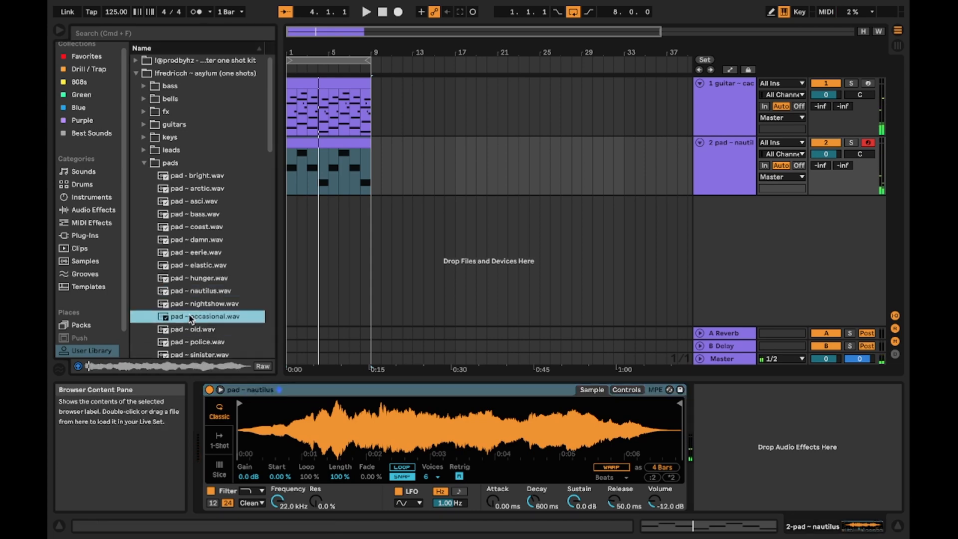
drag(356, 430, 356, 431)
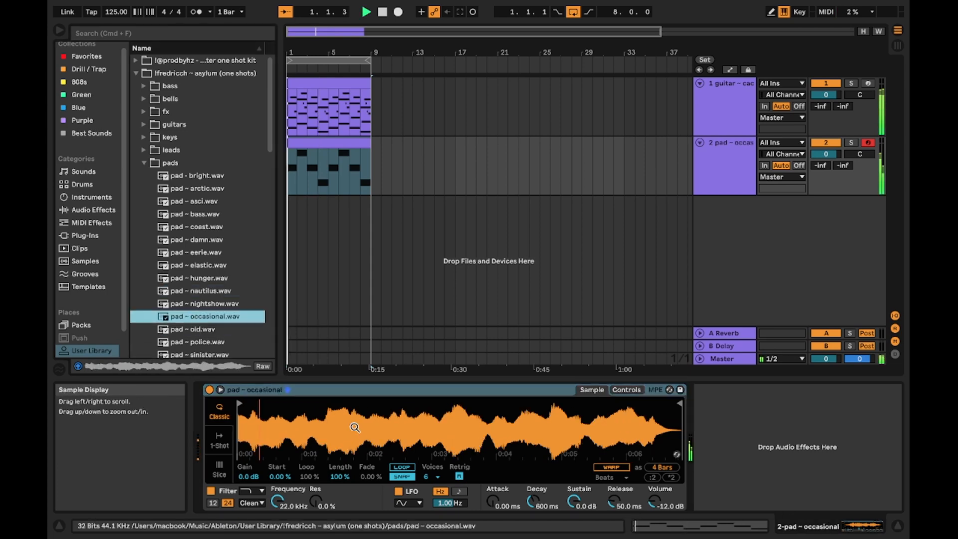
click(219, 342)
scroll(220, 345, down, 3)
click(217, 309)
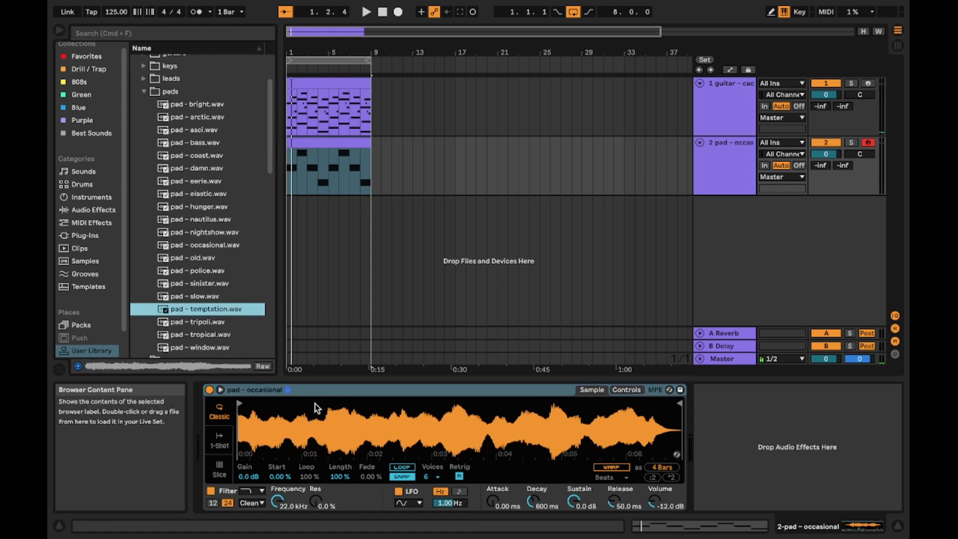
drag(318, 409, 318, 409)
key(space)
Step: Load pad ~ tropical.wav as the pad track's sample and play it together with the guitar
scroll(239, 319, down, 3)
drag(211, 279, 294, 406)
key(space)
key(space)
key(space)
click(202, 265)
key(space)
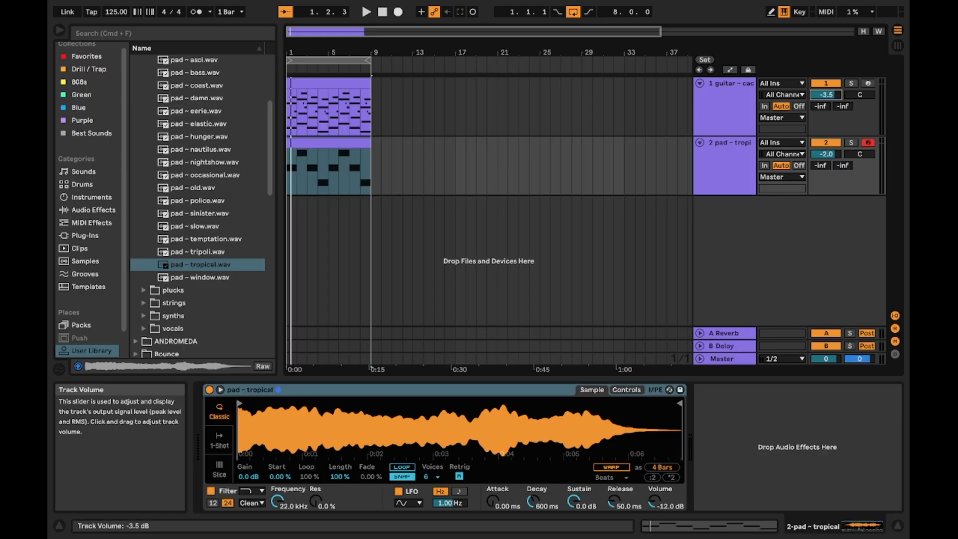
Step: Set the guitar track's volume to -2.0 dB and the pad track's to -4.0 dB, checking the balance in playback
key(space)
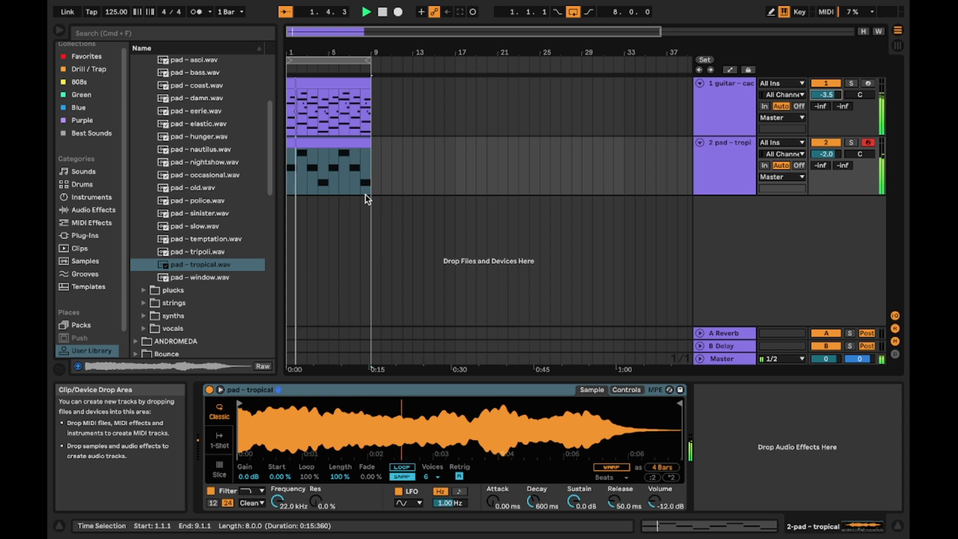
drag(826, 94, 827, 93)
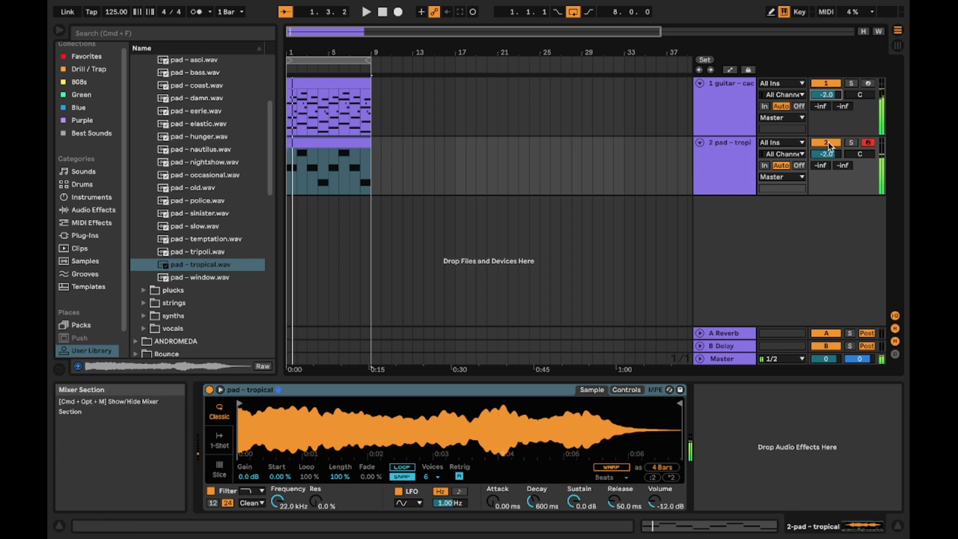
drag(827, 154, 827, 155)
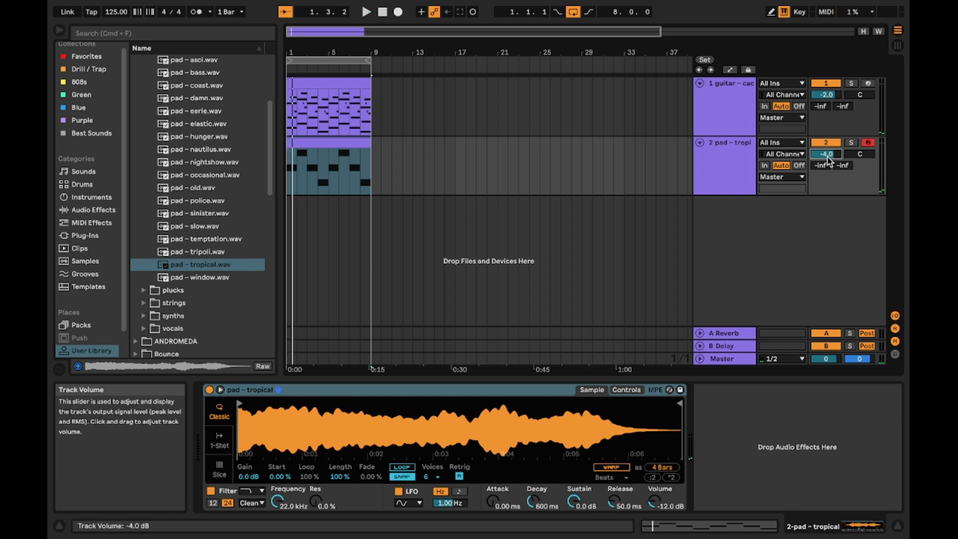
key(space)
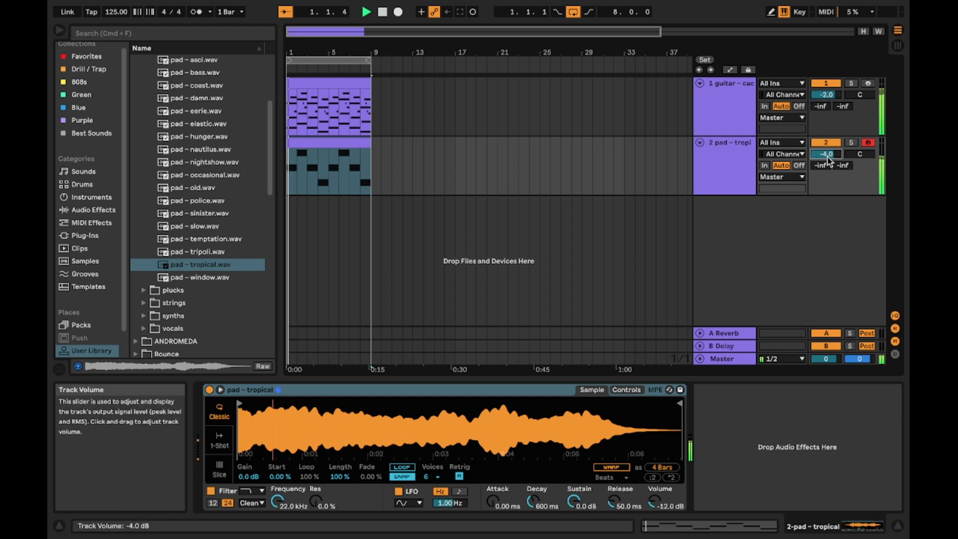
Step: Insert a new MIDI track below the pad track
click(291, 207)
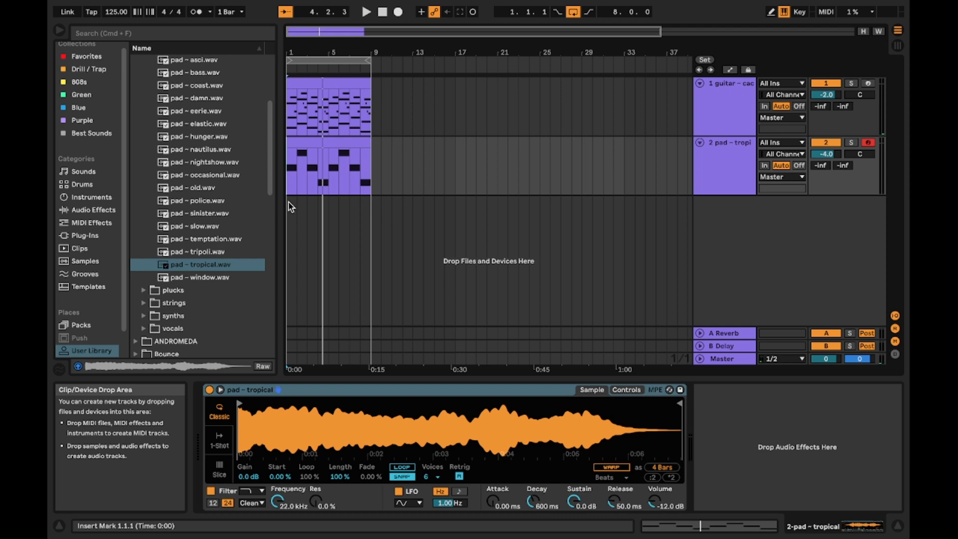
key(super+shift+t)
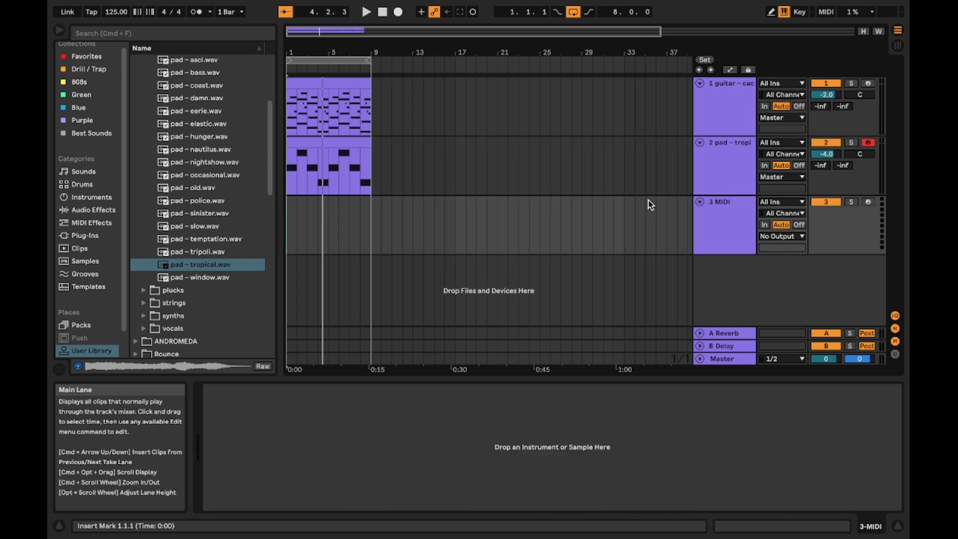
click(83, 184)
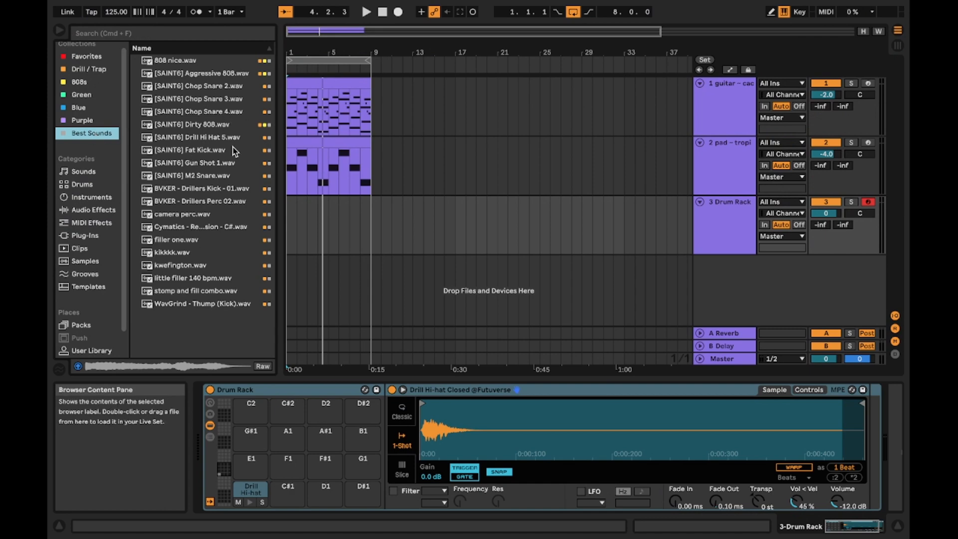
drag(199, 111, 281, 486)
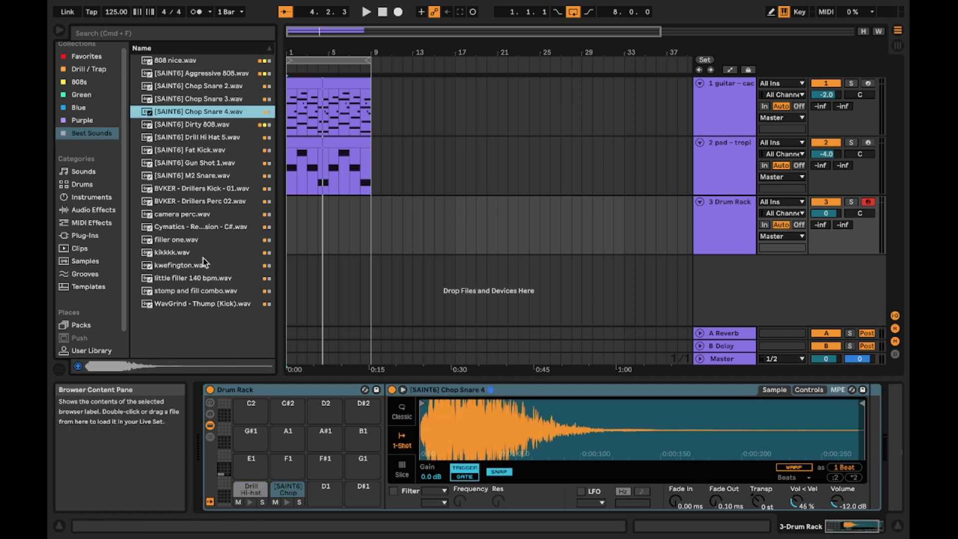
click(191, 150)
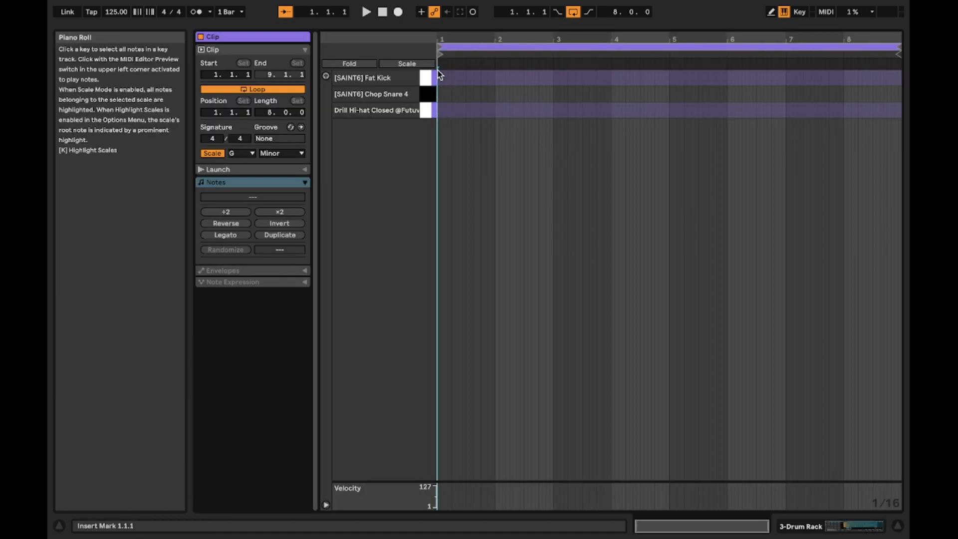
Step: Add hi-hat notes at 1.1.1, 1.1.4 and 1.2.3, and duplicate the three-note group through the end of bar 2
drag(456, 40, 457, 88)
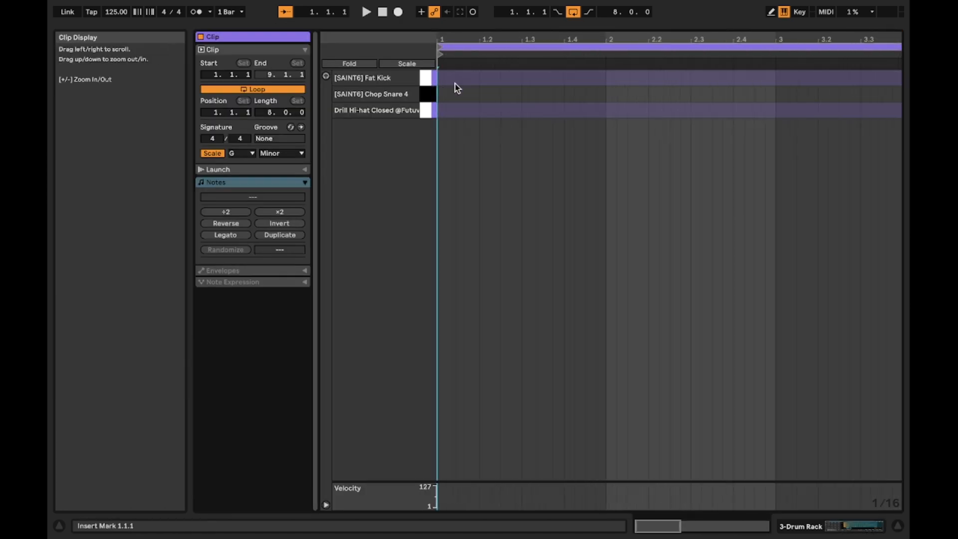
double_click(443, 110)
double_click(473, 109)
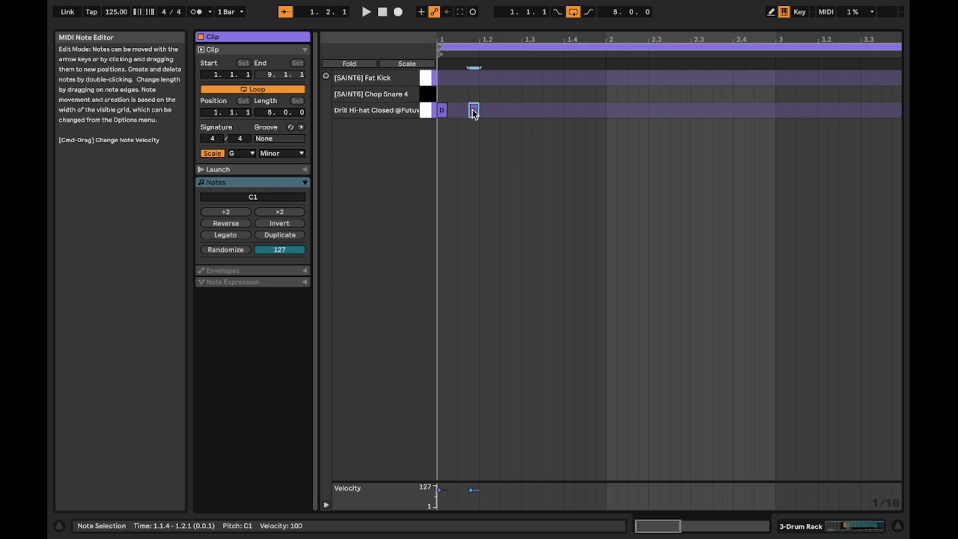
double_click(505, 110)
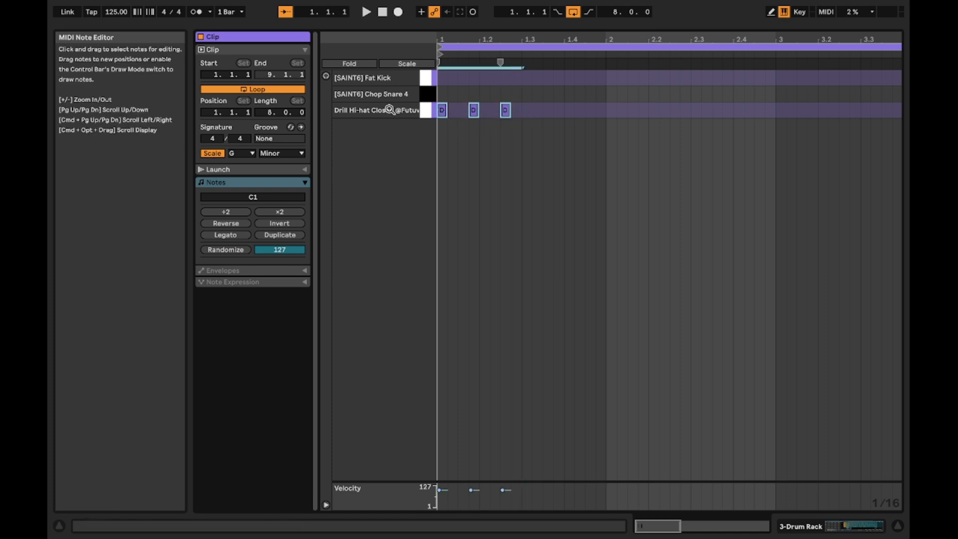
key(super+d)
key(super+d)
key(super+d)
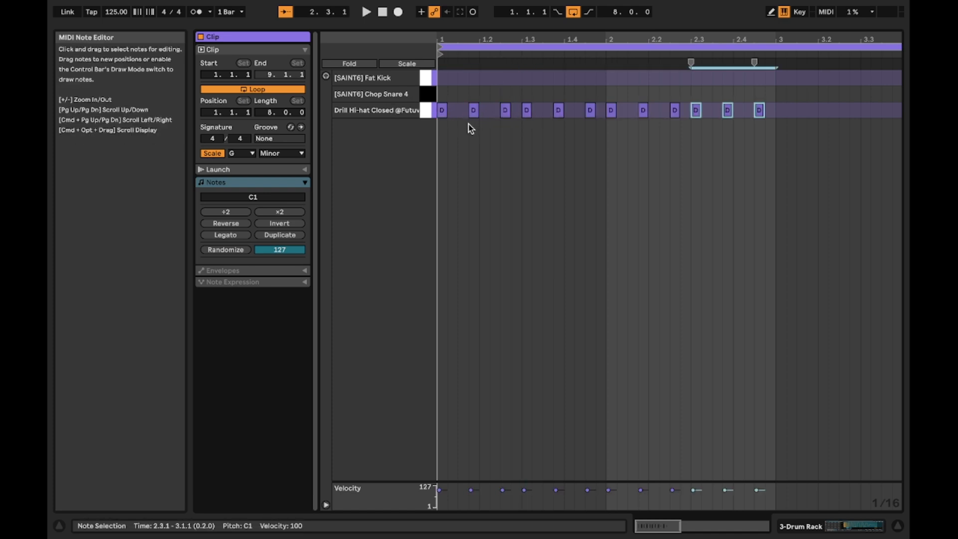
Step: Delete the hi-hat note at 1.3.1 and set the project tempo to 140 BPM, checking the groove in playback
click(525, 111)
double_click(525, 111)
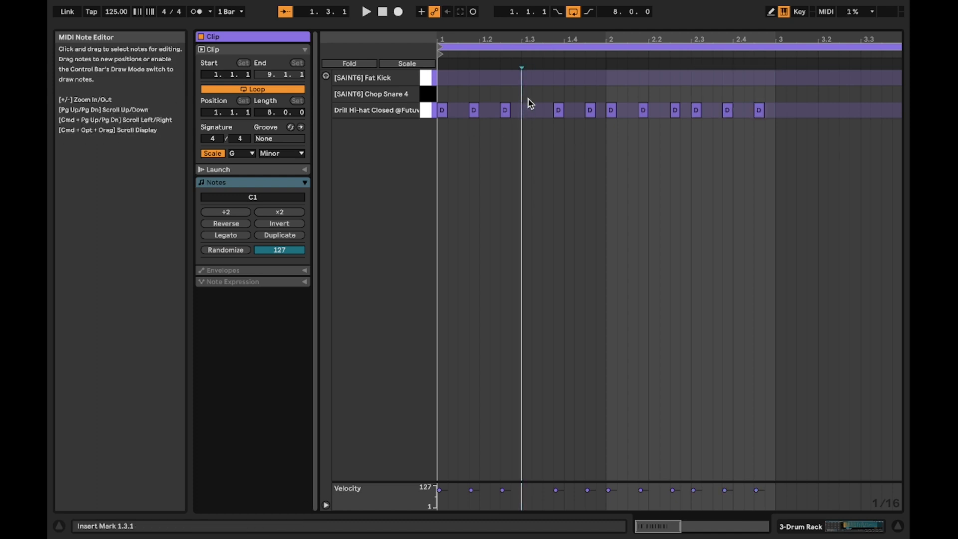
key(space)
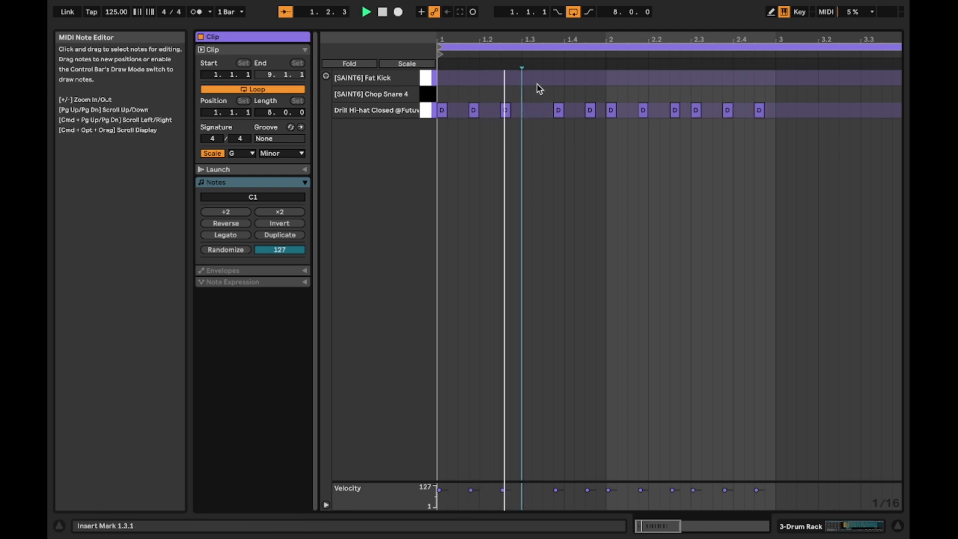
key(space)
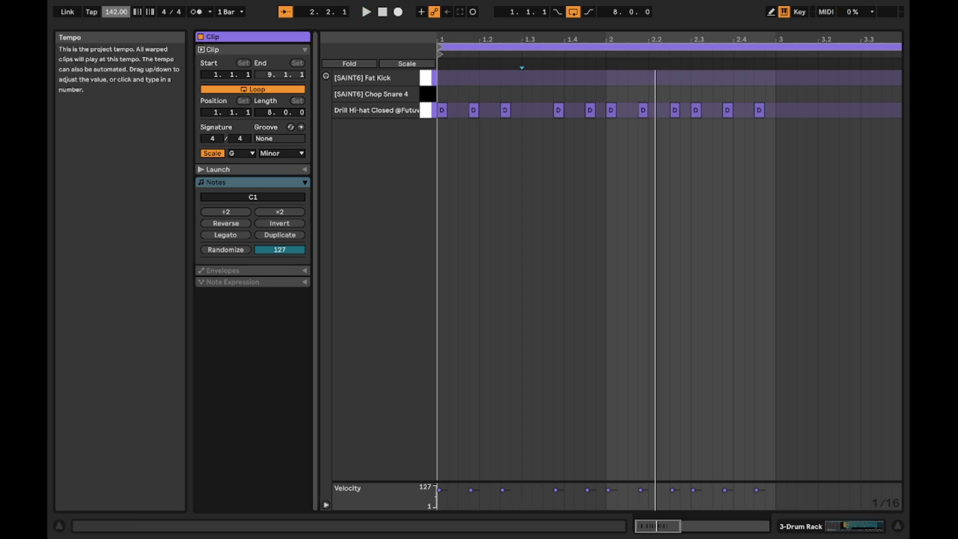
key(space)
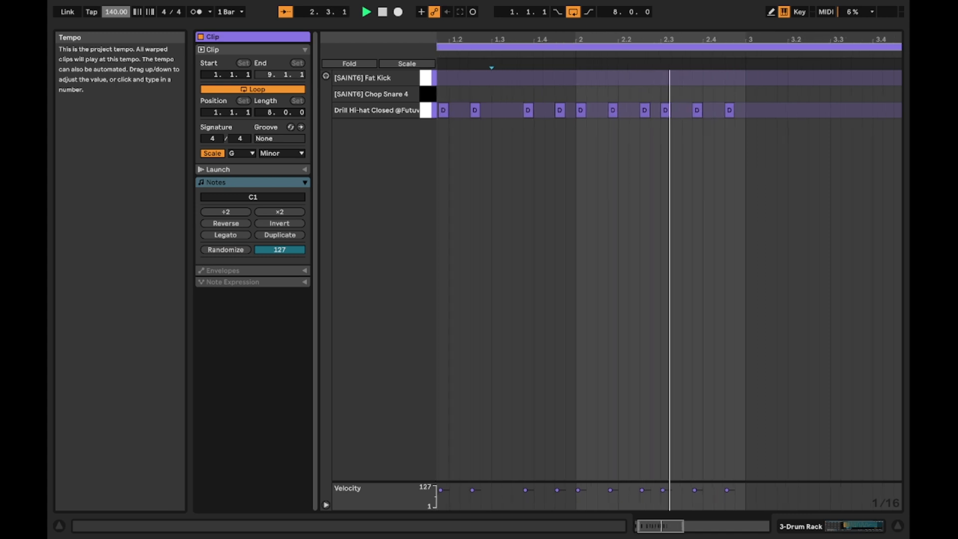
Step: Duplicate the two-bar hi-hat pattern until it fills the eight-bar clip
key(super+d)
key(super+d)
key(super+d)
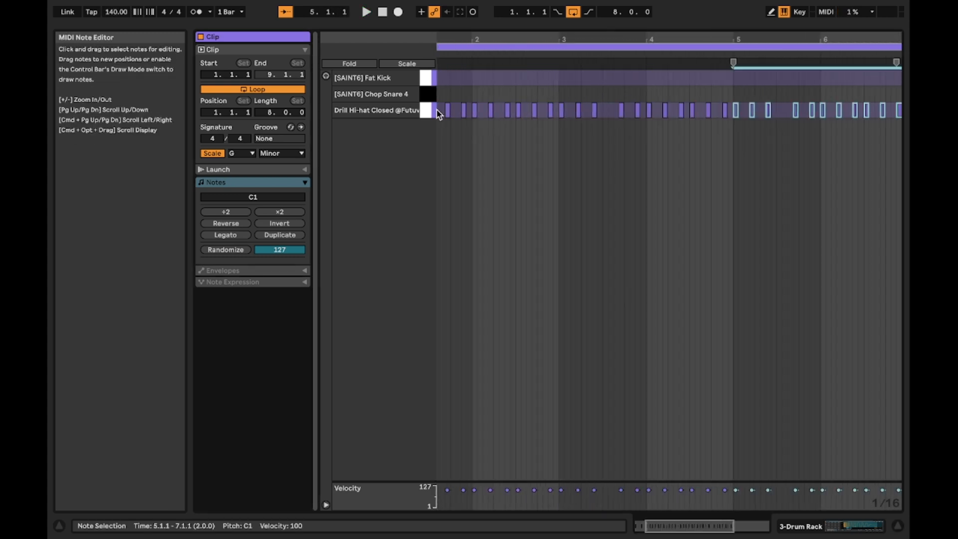
Step: Set the grid to 1/32 and add a four-note hi-hat roll from 4.3.2 up to the hit at 4.3.4
drag(530, 43, 529, 23)
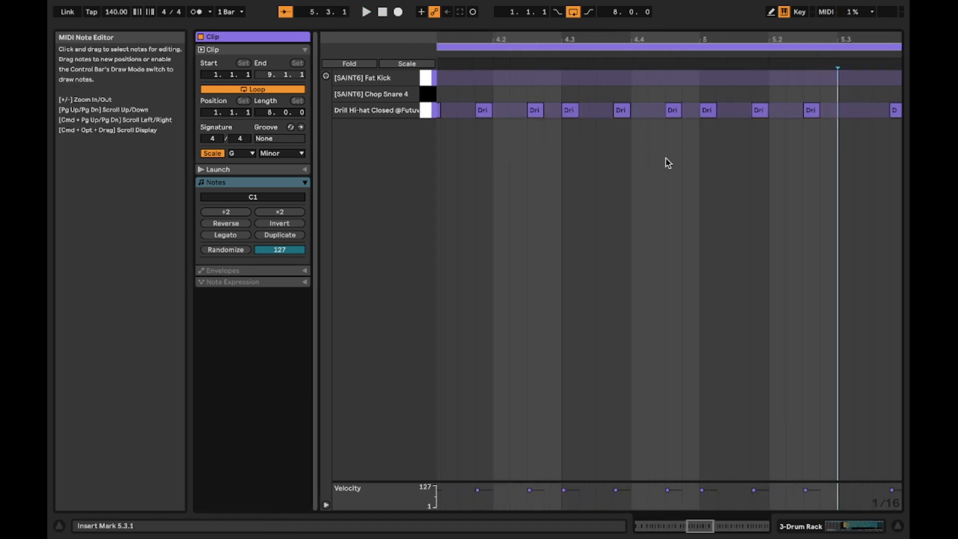
right_click(666, 159)
click(794, 343)
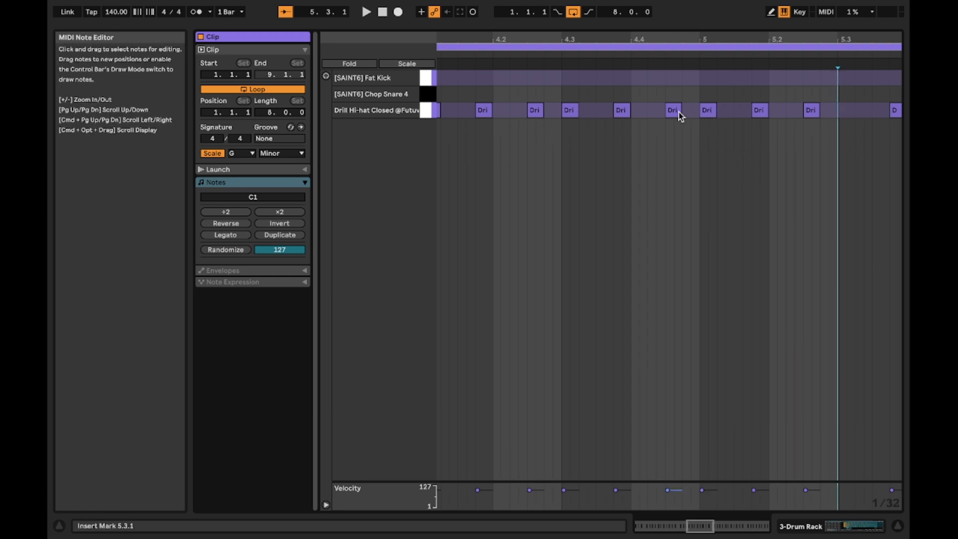
double_click(583, 110)
double_click(591, 111)
double_click(601, 109)
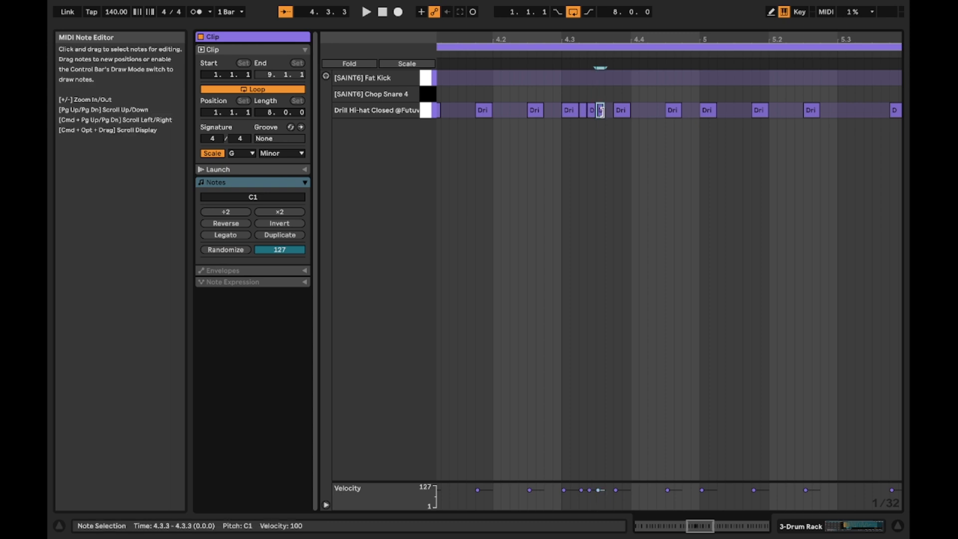
double_click(611, 114)
Step: Lower the velocities of the four hi-hat roll notes, with the last at 58, and start playback
click(581, 490)
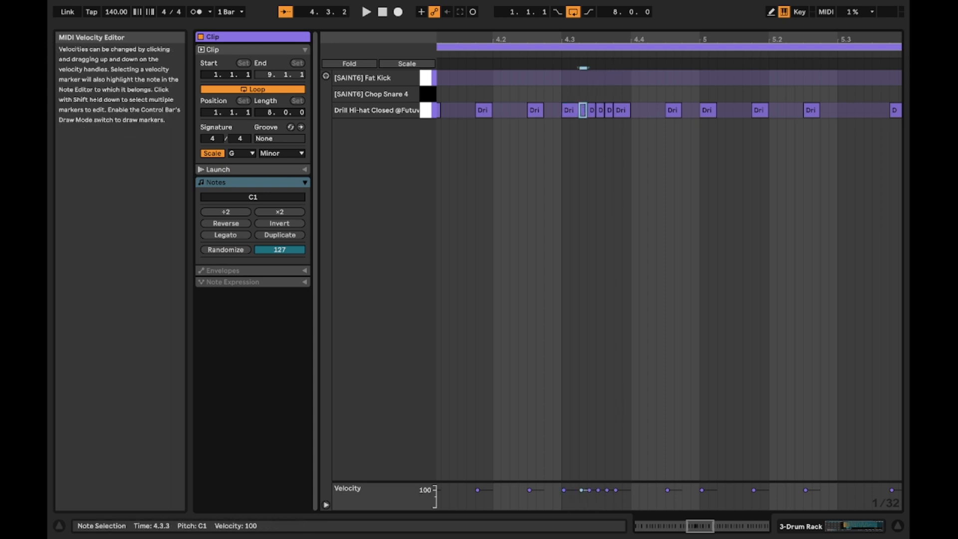
drag(589, 490, 590, 494)
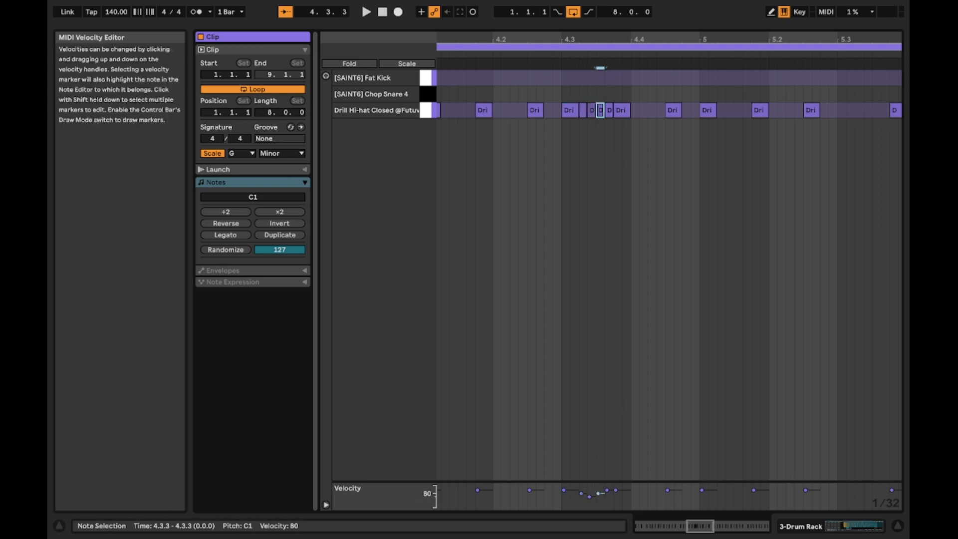
click(607, 490)
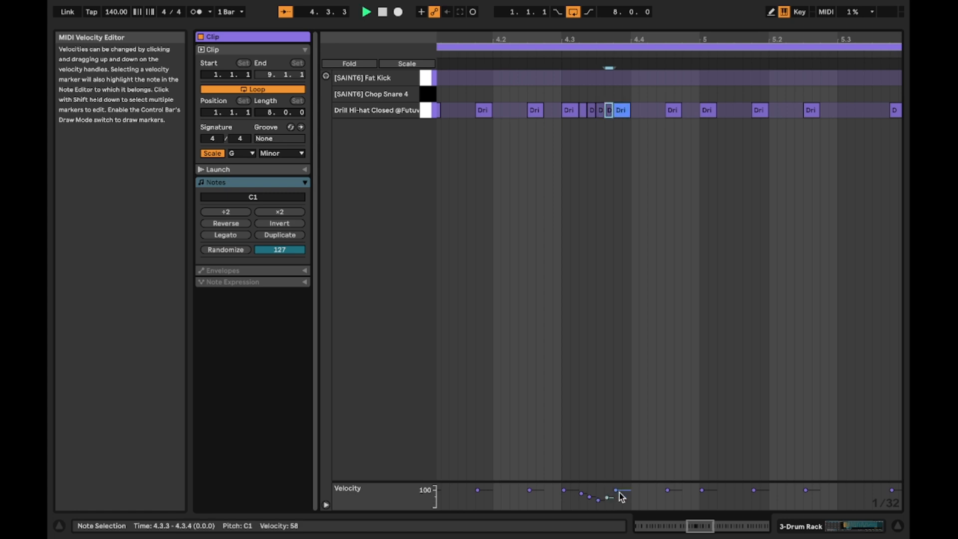
key(space)
Step: Duplicate the first four bars of hi-hats, including the roll, over bars 5 to 8
drag(635, 39, 499, 38)
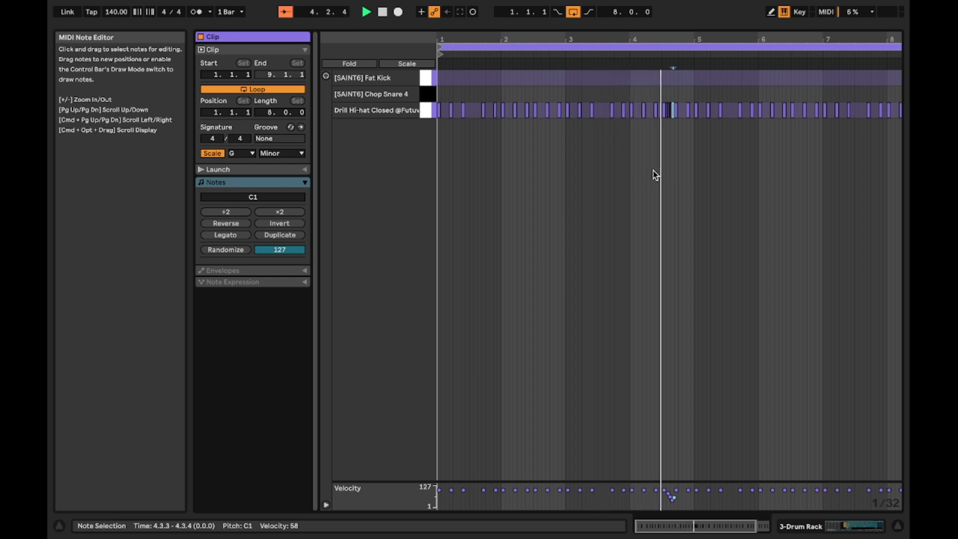
click(686, 113)
key(space)
drag(685, 109, 421, 110)
key(super+d)
click(708, 179)
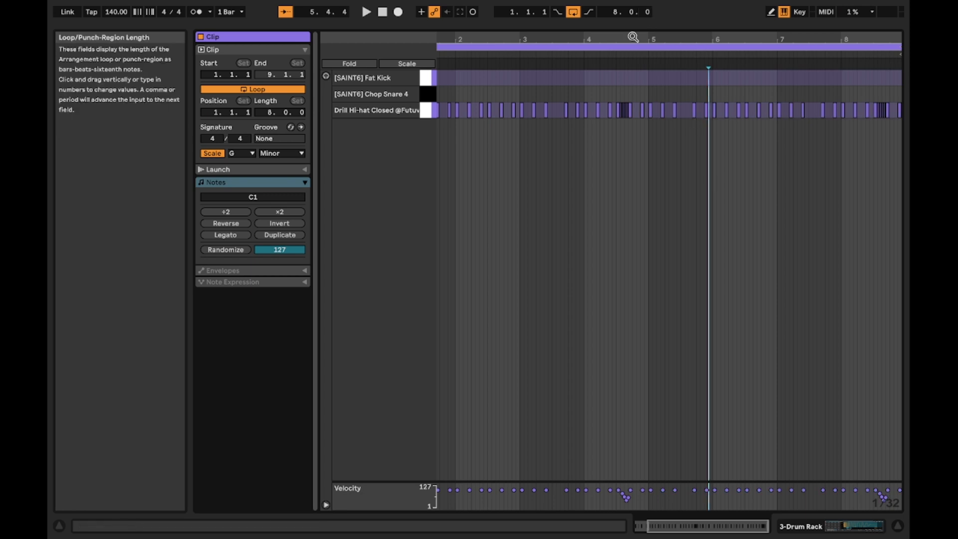
Step: Set the grid back to 1/16 and add Chop Snare 4 notes at 1.3.1 and 2.4.1
double_click(633, 36)
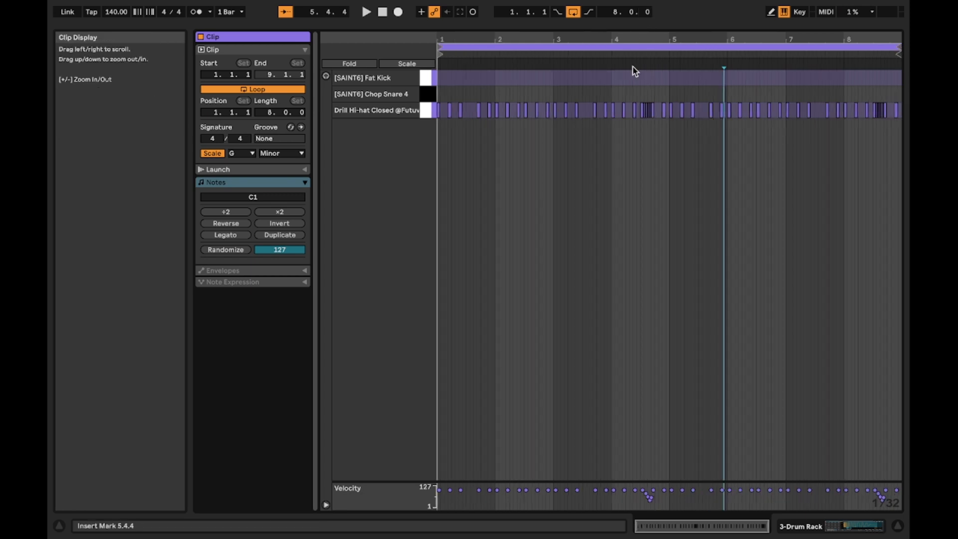
click(529, 167)
right_click(490, 163)
click(574, 345)
double_click(469, 94)
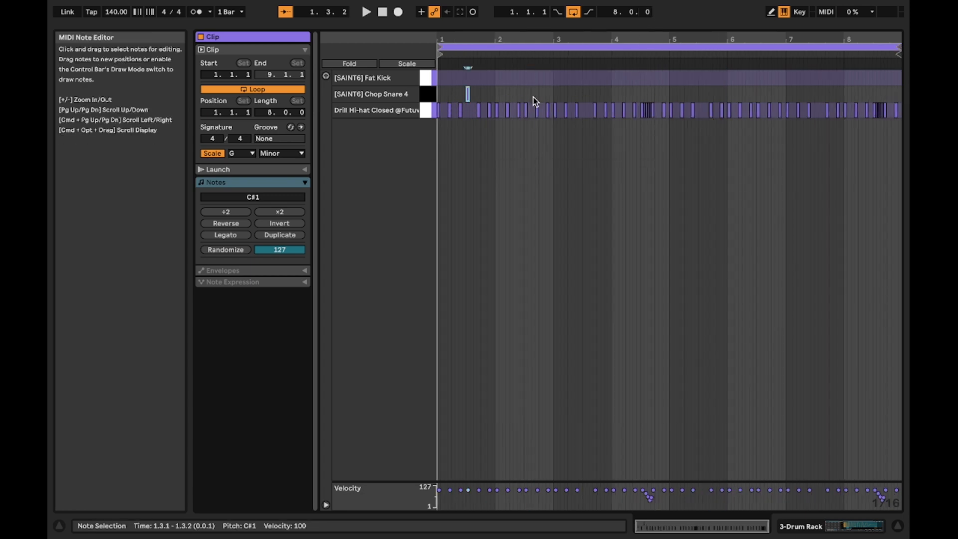
double_click(541, 94)
double_click(540, 94)
Step: Duplicate the two-bar snare pattern across all eight bars and play it with the hi-hats
drag(554, 94, 378, 95)
key(super+d)
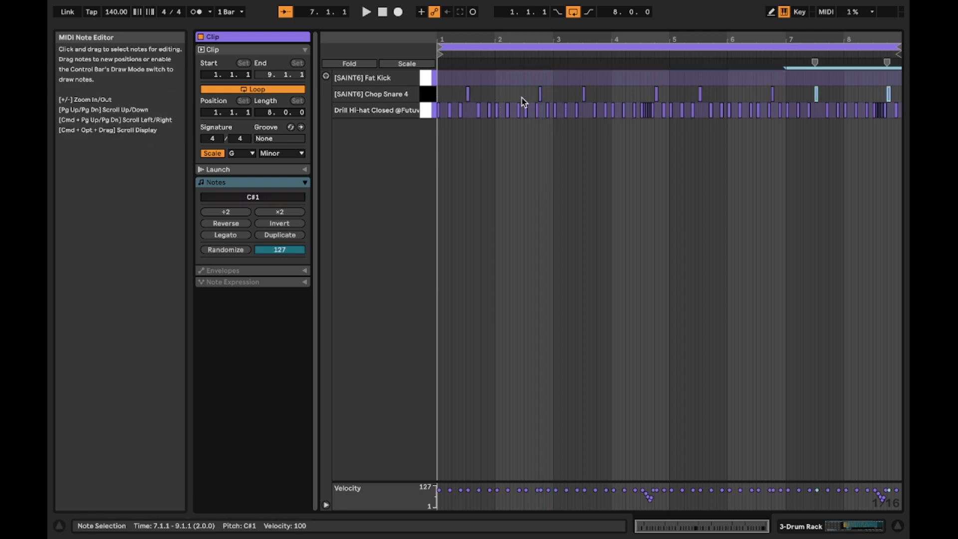
key(space)
click(626, 175)
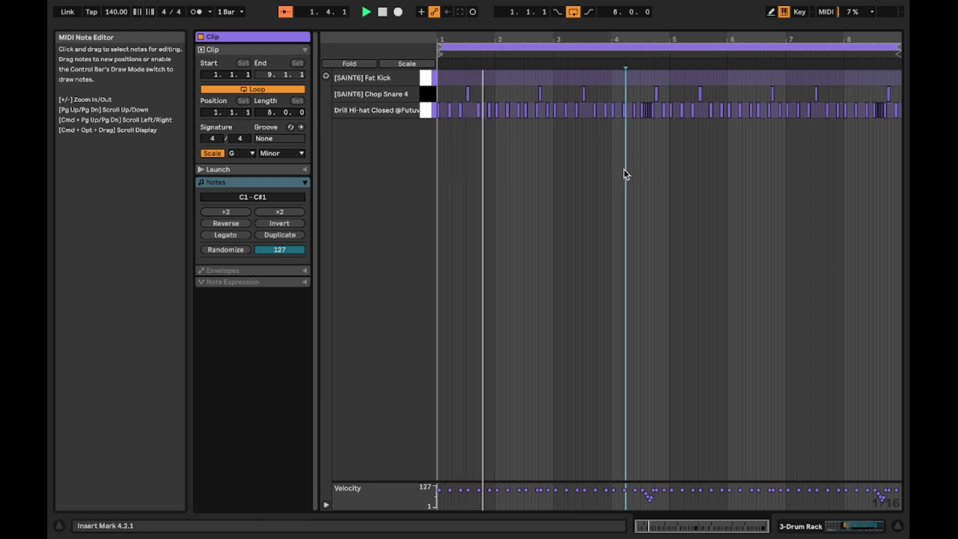
key(space)
Step: Add Fat Kick notes at 1.1.1, 1.4.1, 2.1.1 and 3.1.1, checking them in playback
click(441, 80)
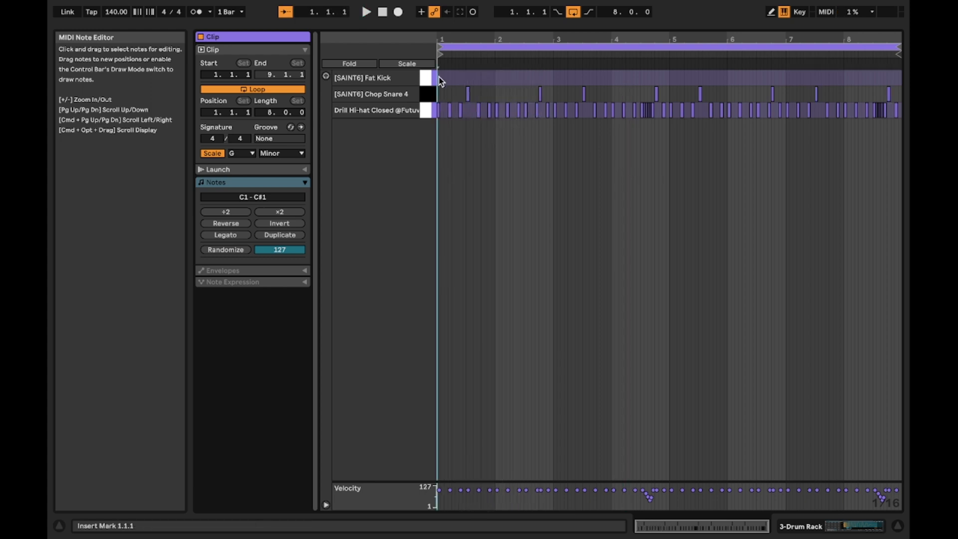
double_click(439, 79)
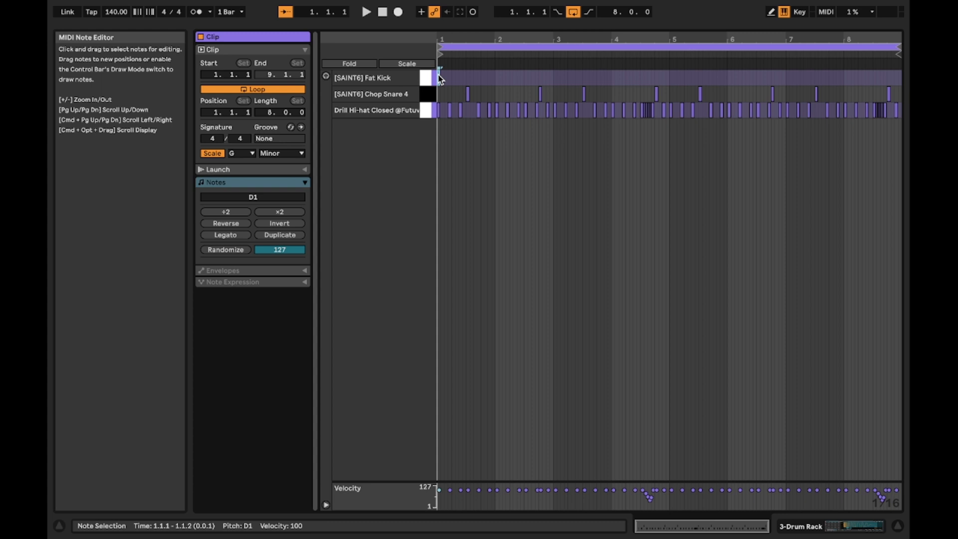
double_click(499, 82)
key(space)
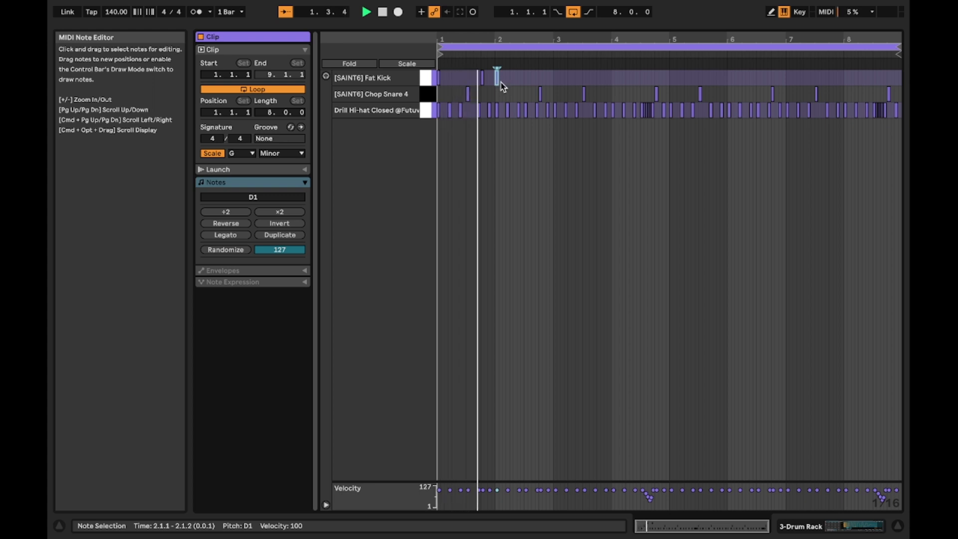
double_click(558, 80)
key(space)
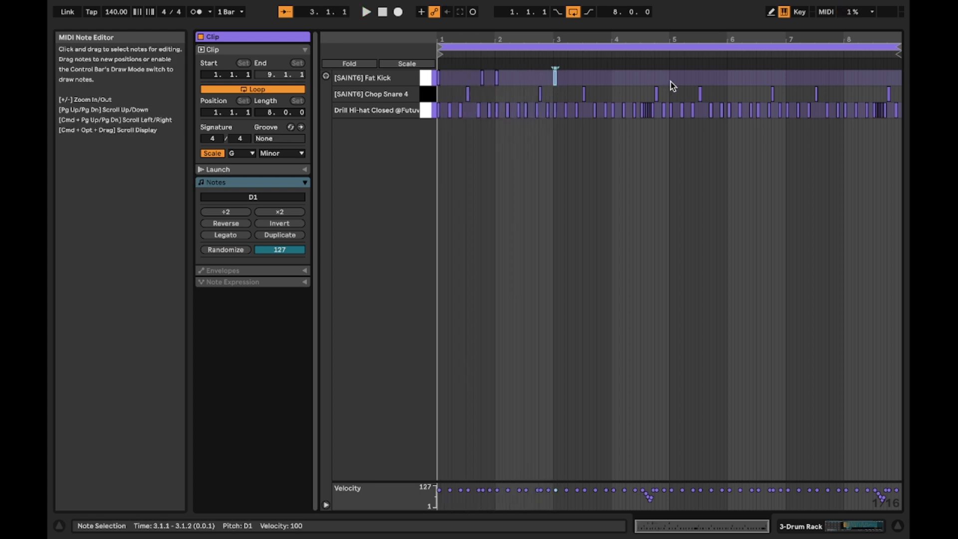
Step: Complete the four-bar kick pattern with hits at 3.4.1 and 4.2.1, check it in playback and select its notes
double_click(625, 80)
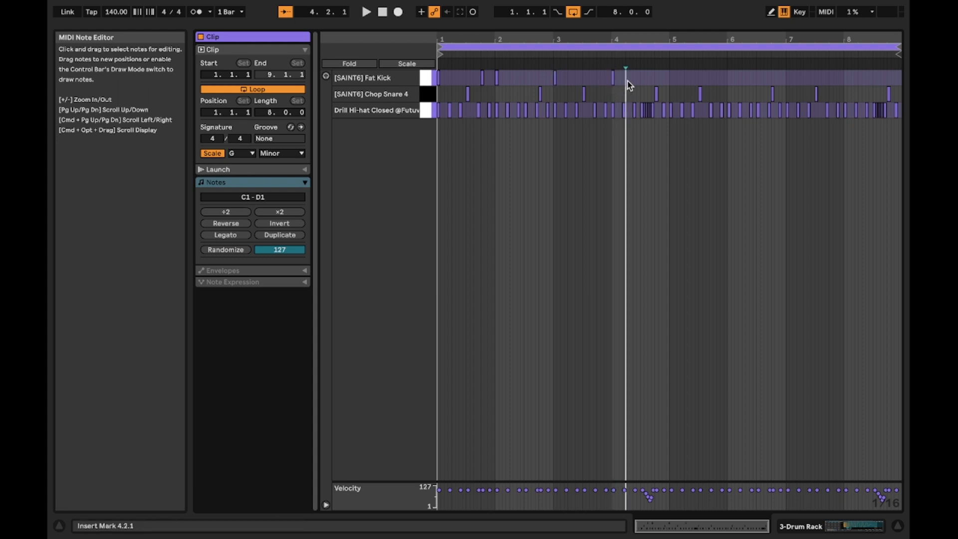
key(space)
click(640, 165)
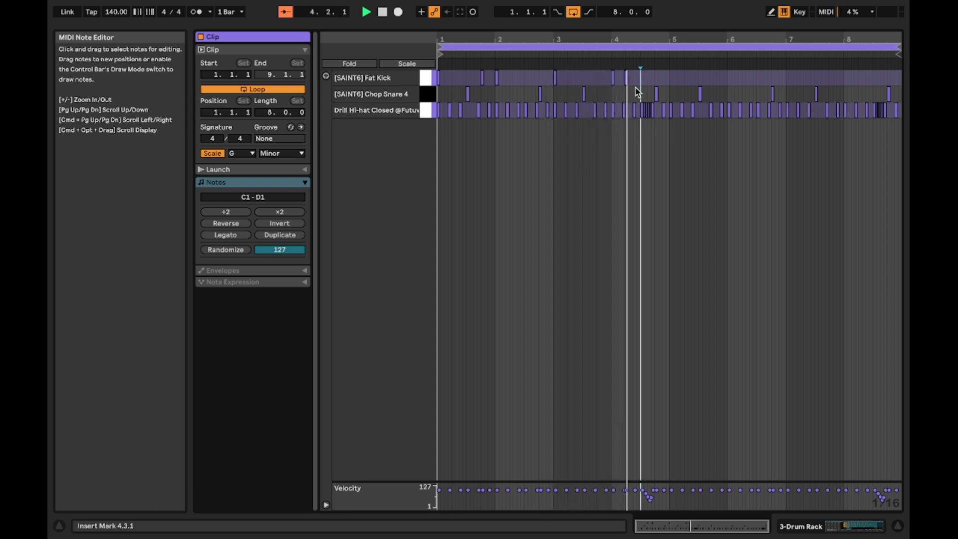
key(space)
double_click(602, 79)
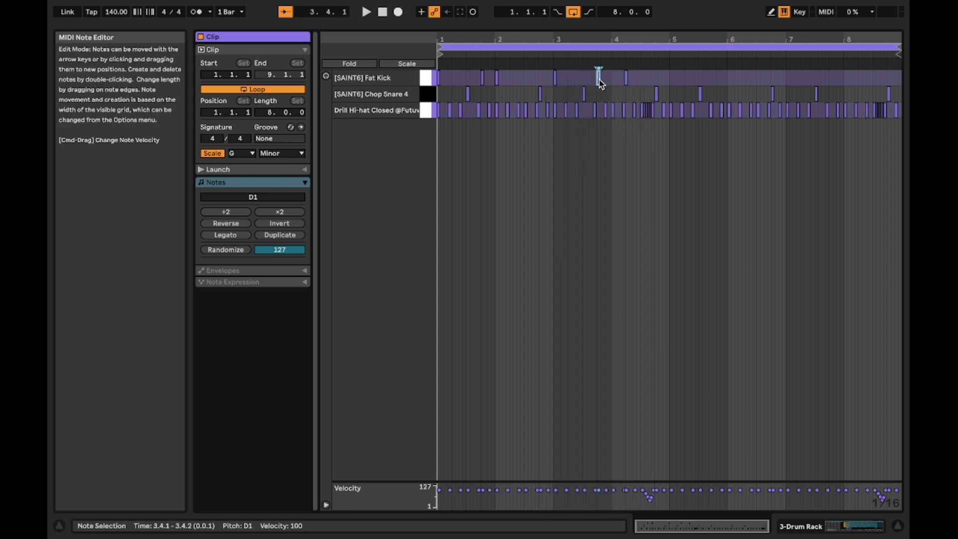
key(space)
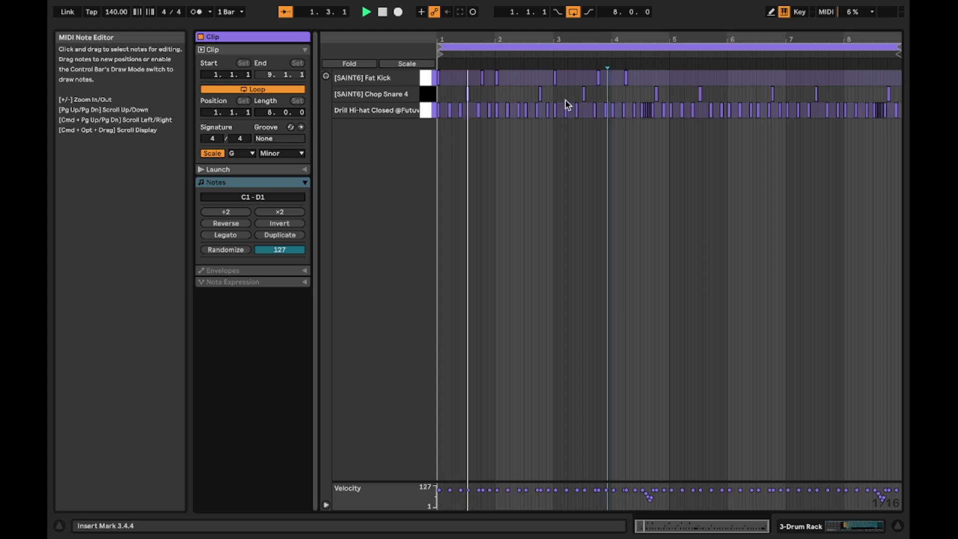
key(space)
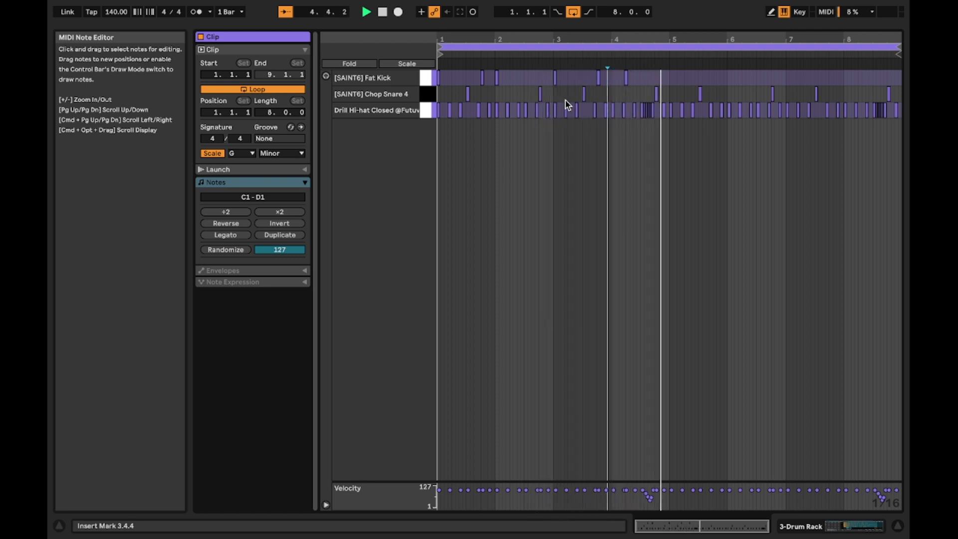
key(space)
drag(669, 77, 423, 79)
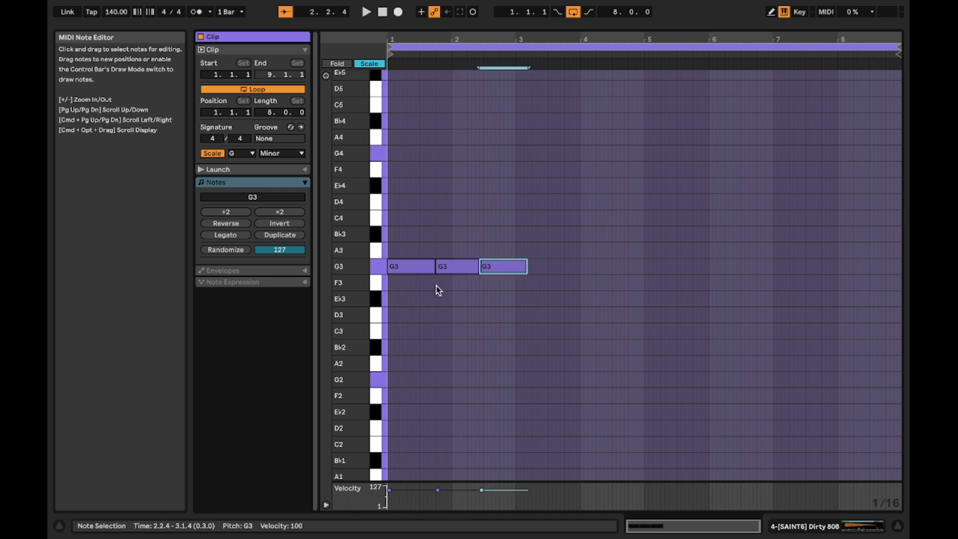
Step: Raise the 808 note at 2.1.1 to A3, extend it to fill bar 2, and duplicate the two-bar phrase into bars 3–4
click(476, 315)
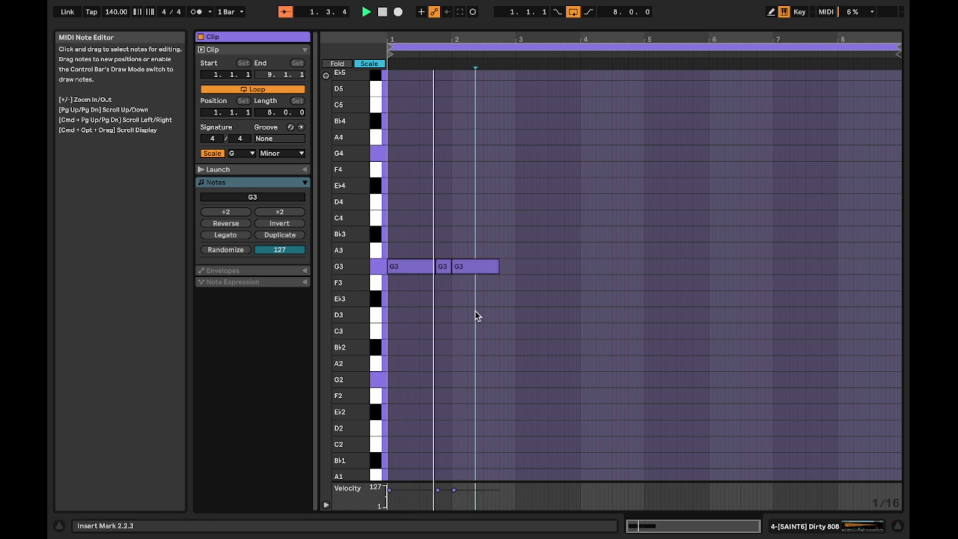
drag(469, 270, 470, 254)
drag(498, 254, 515, 254)
drag(415, 244, 488, 277)
key(super+d)
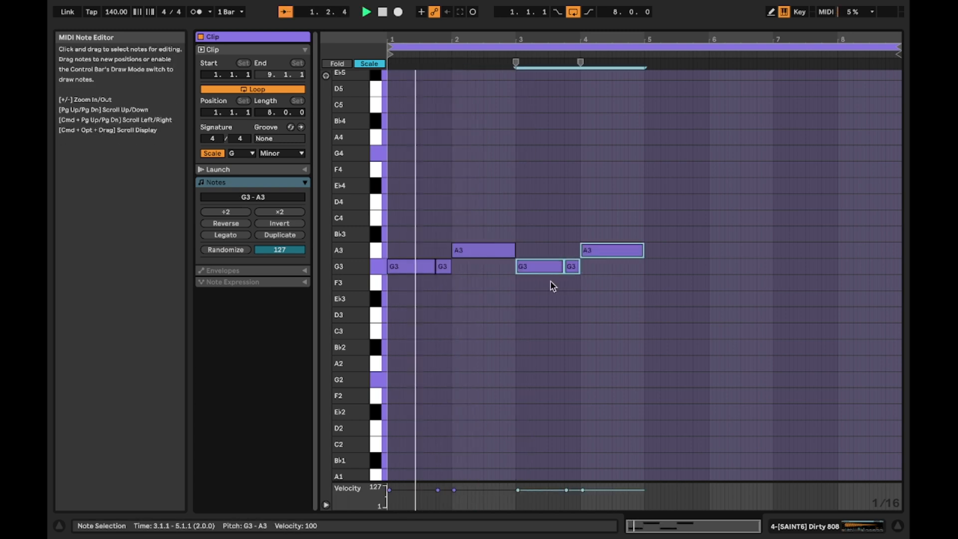
Step: Lower the A3 note in bar 4 to F3 and check the 808 line in playback
click(603, 283)
mouse_move(604, 251)
mouse_down()
mouse_move(607, 283)
mouse_move(594, 267)
mouse_up()
key(space)
key(space)
key(space)
key(space)
Step: Add a short F3 note and a high F4 note at 4.4.4, and duplicate the four-bar 808 line into bars 5–8
drag(582, 283, 636, 218)
click(640, 283)
key(space)
double_click(631, 283)
key(space)
click(635, 283)
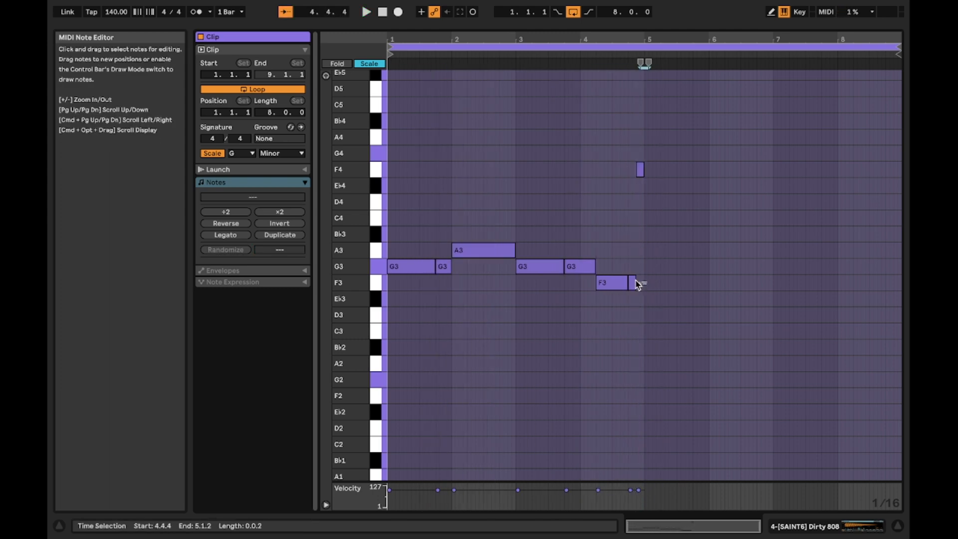
key(super+d)
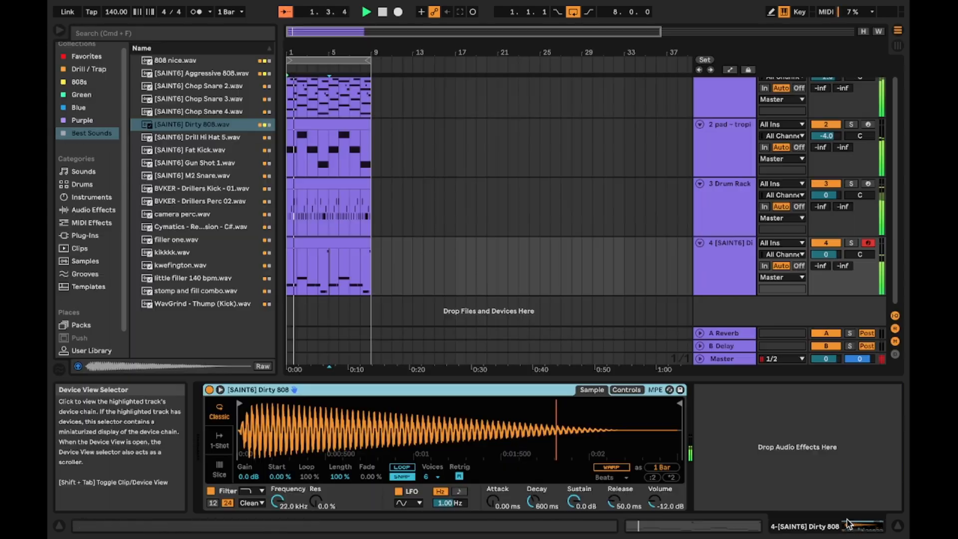
Step: Copy the short F3 and F4 ending notes to 8.3.2, raise the clip's last note to F5 and check it in playback
click(318, 216)
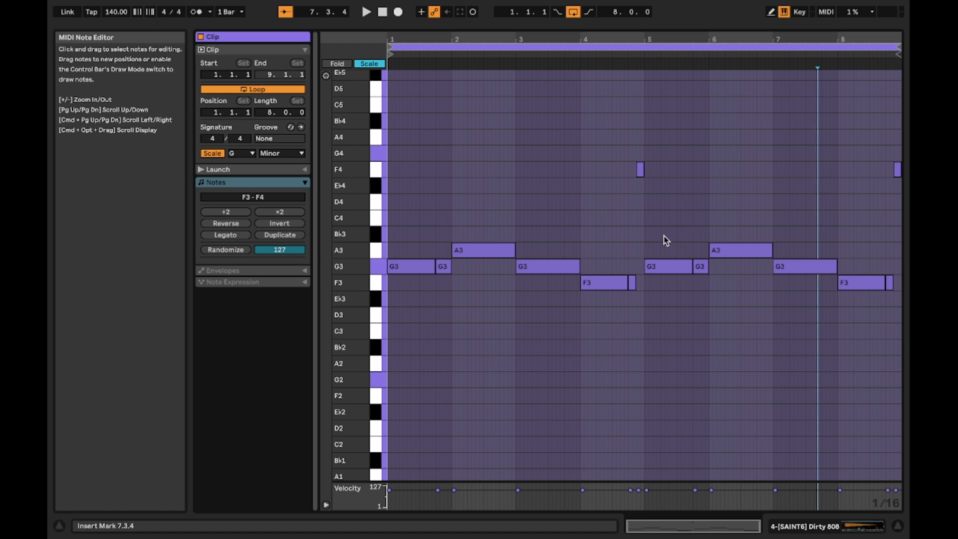
drag(898, 157, 876, 283)
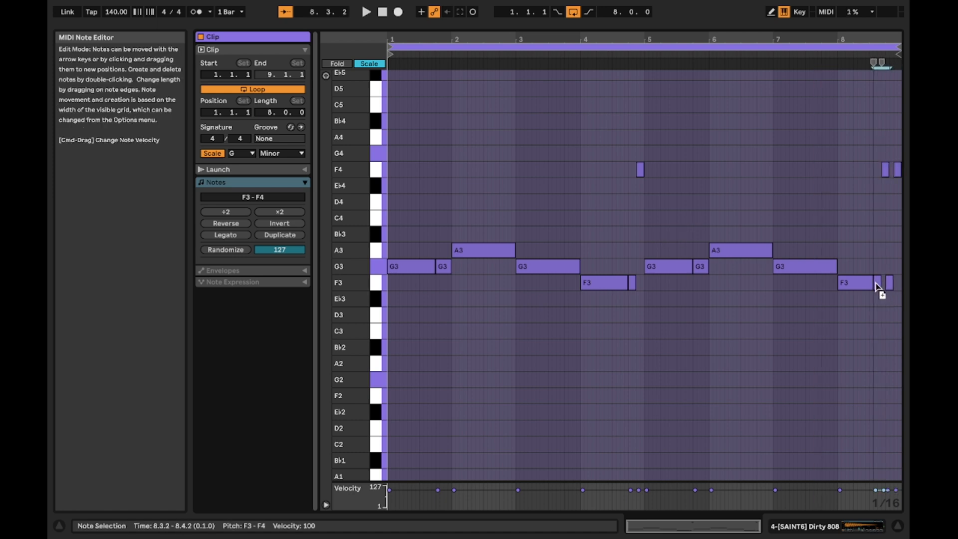
click(883, 303)
scroll(888, 250, up, 2)
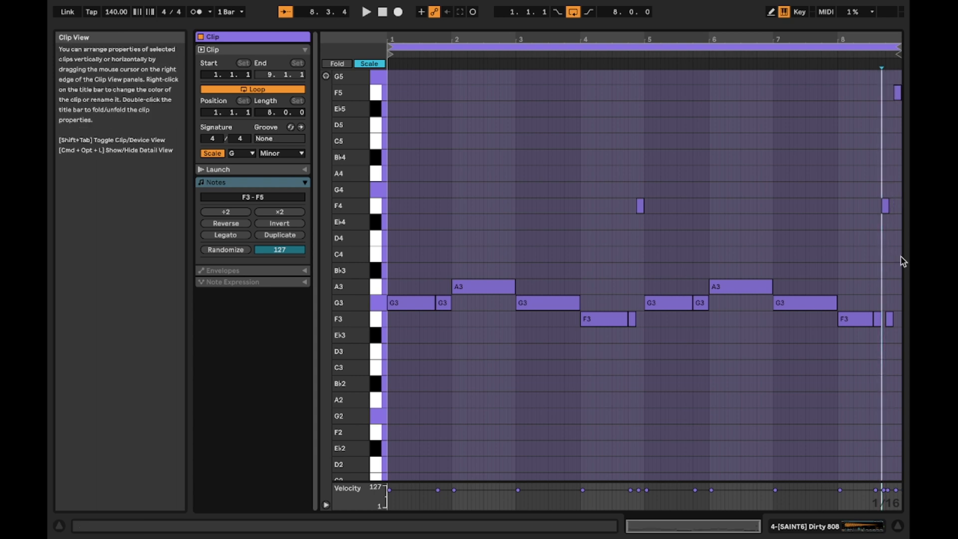
key(space)
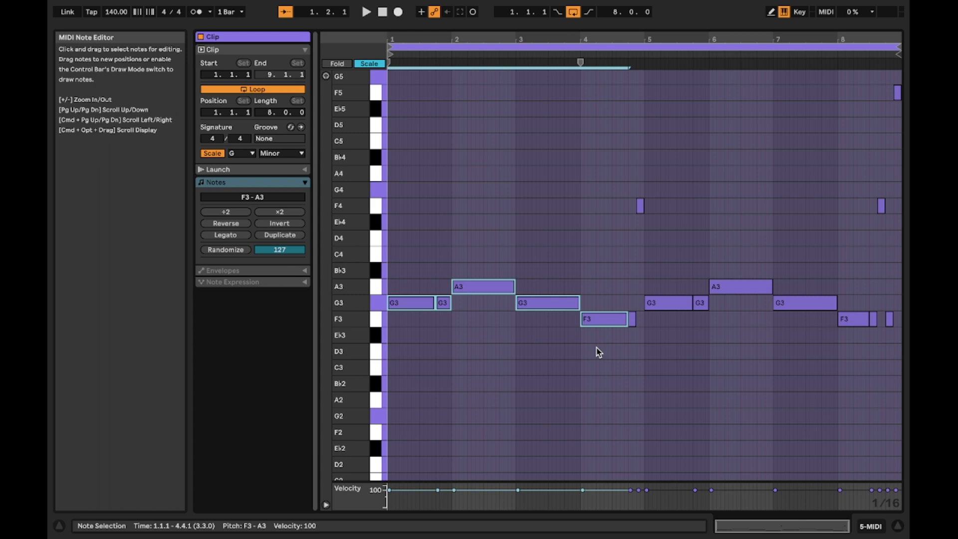
Step: Delete the sustained G3, A3 and F3 notes from the 808 clip on track 5, keeping only the short slide notes
key(Delete)
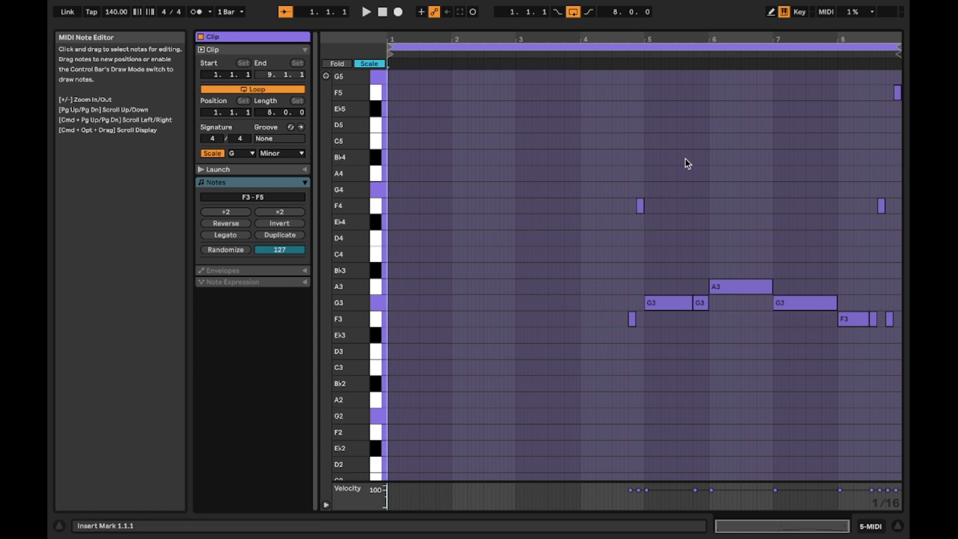
drag(677, 180, 845, 392)
key(Delete)
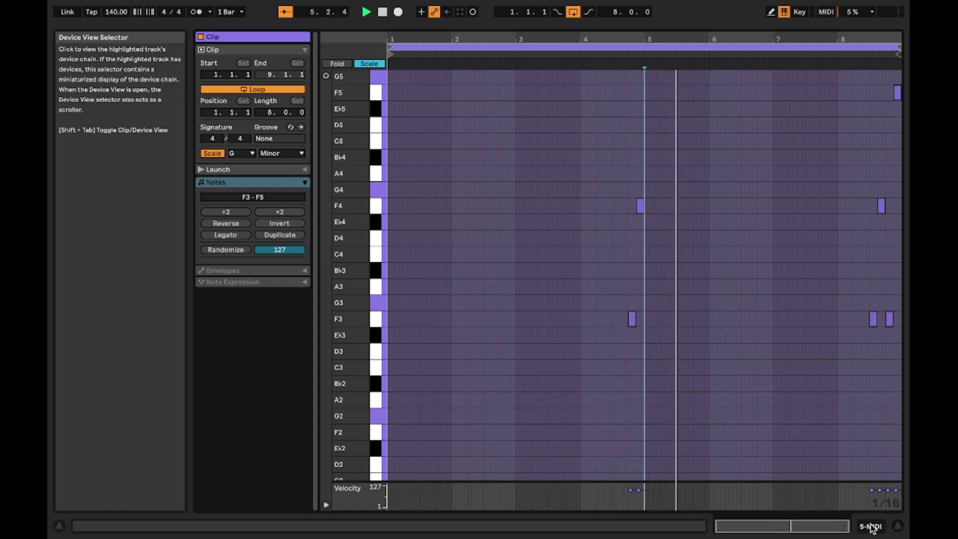
Step: Try the [SAINT6] Aggressive 808 sample on track 5 and audition the slides in playback
click(871, 527)
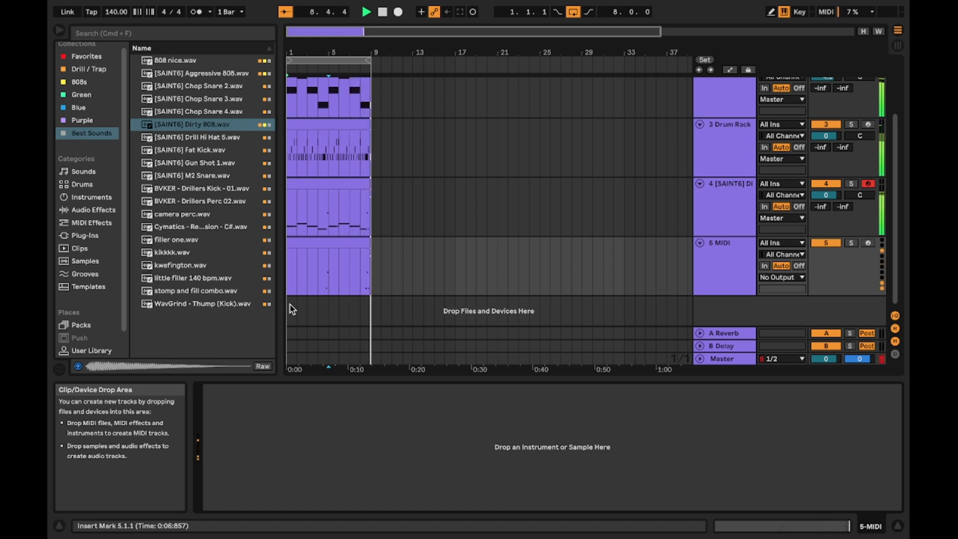
key(space)
click(719, 262)
drag(213, 75, 283, 285)
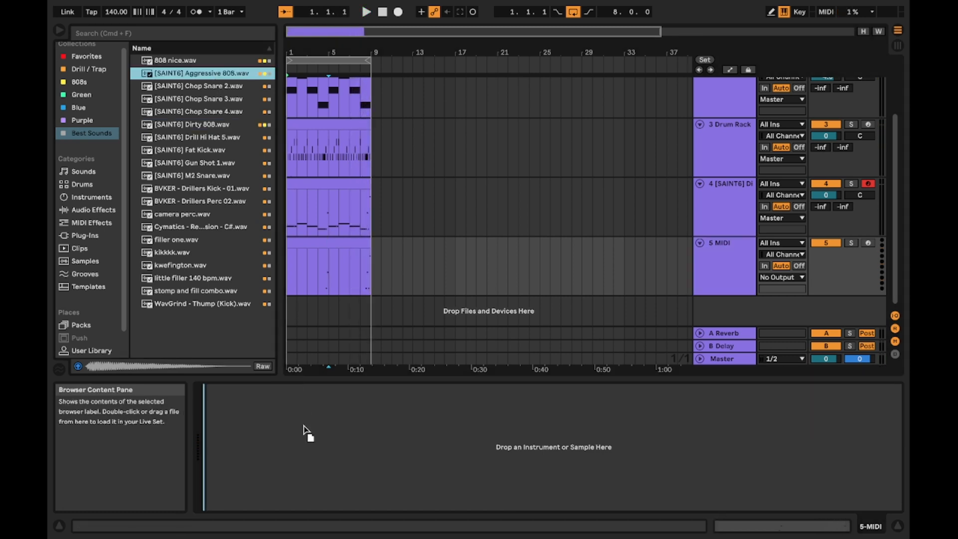
drag(303, 441, 303, 441)
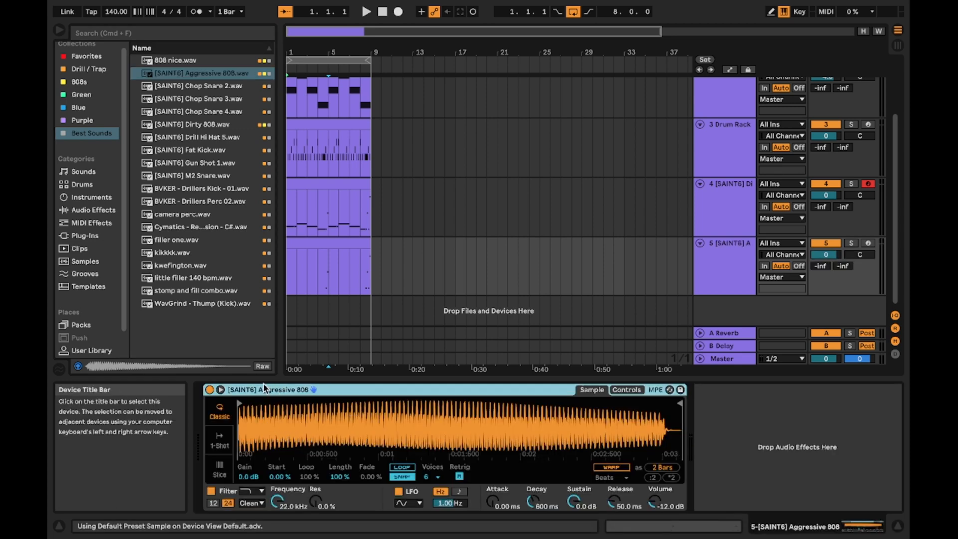
click(293, 306)
click(319, 305)
key(space)
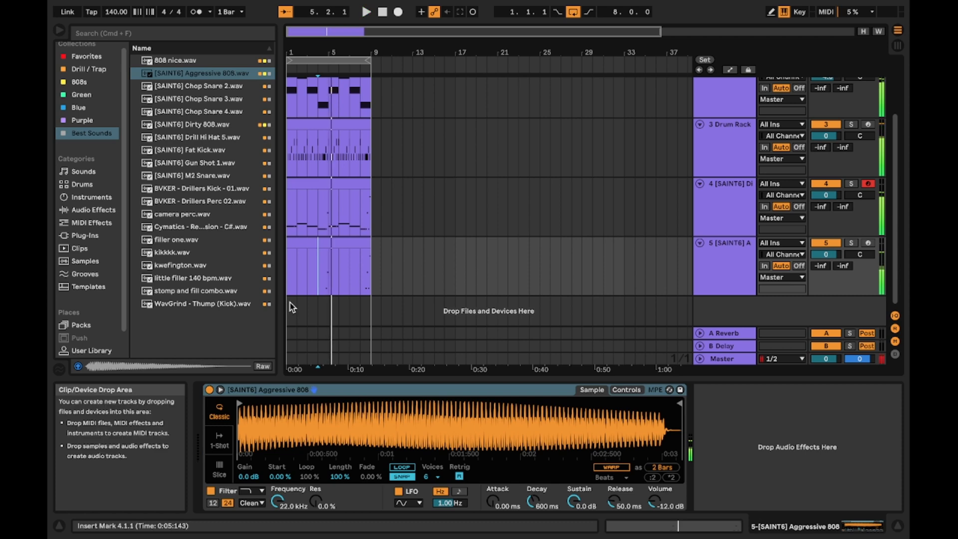
key(space)
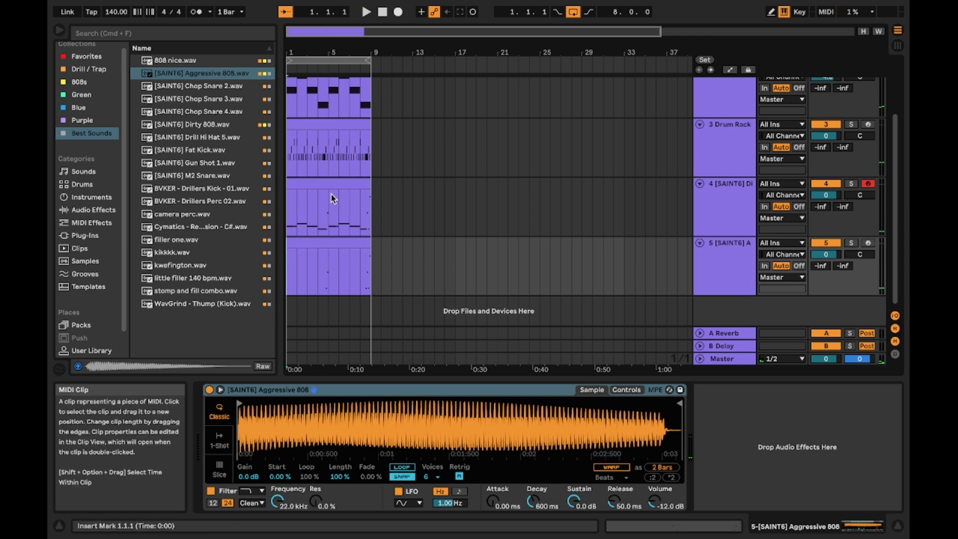
Step: Load [SAINT6] Aggressive 808 on track 4 and 808 nice on track 5, checking both basses in playback
click(715, 210)
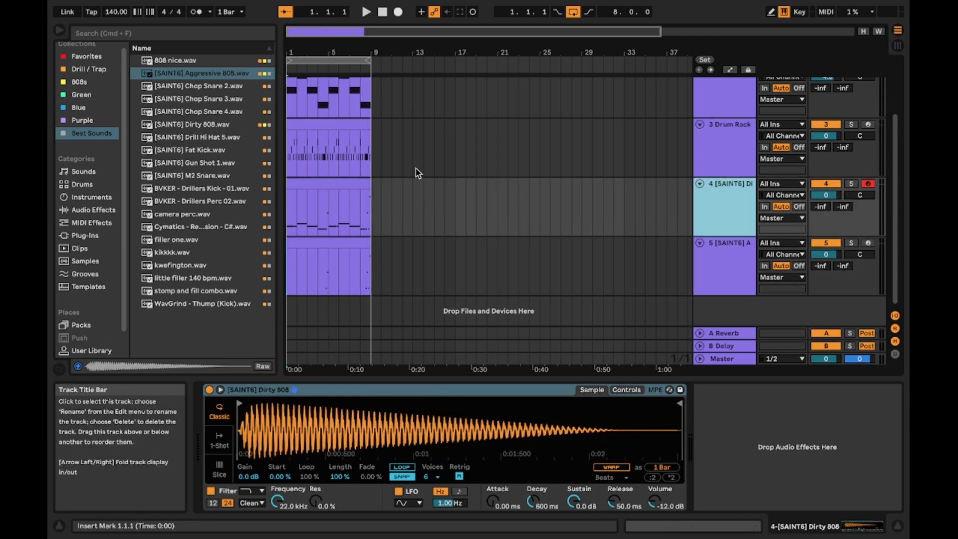
click(223, 74)
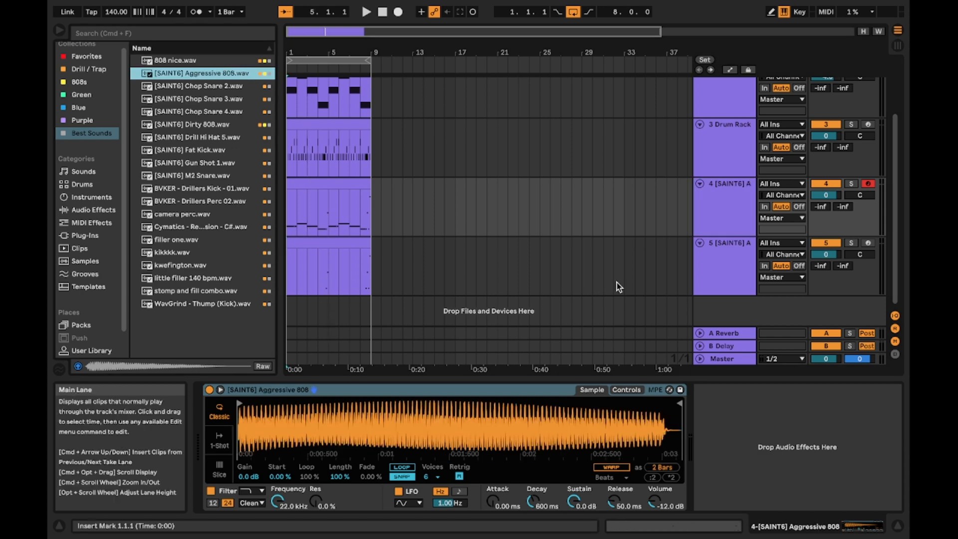
click(689, 267)
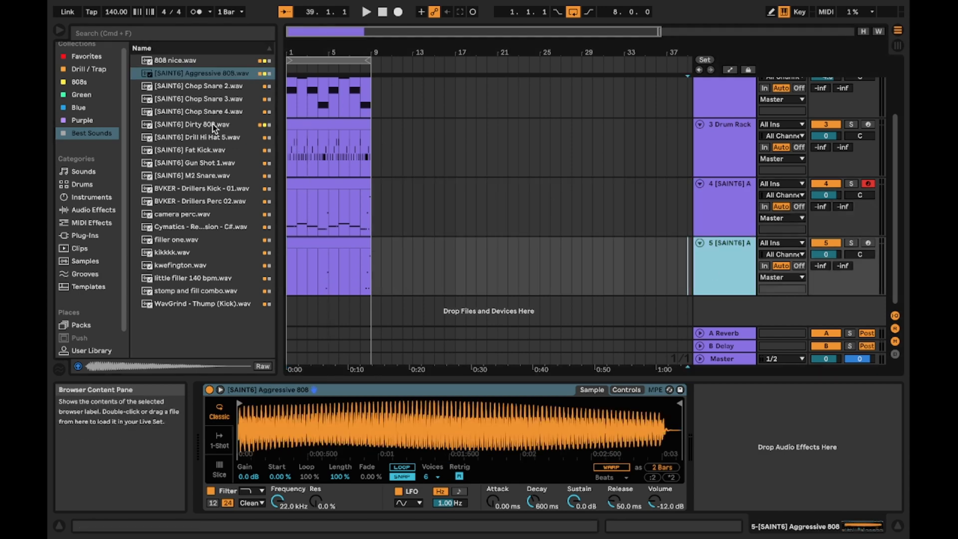
double_click(250, 125)
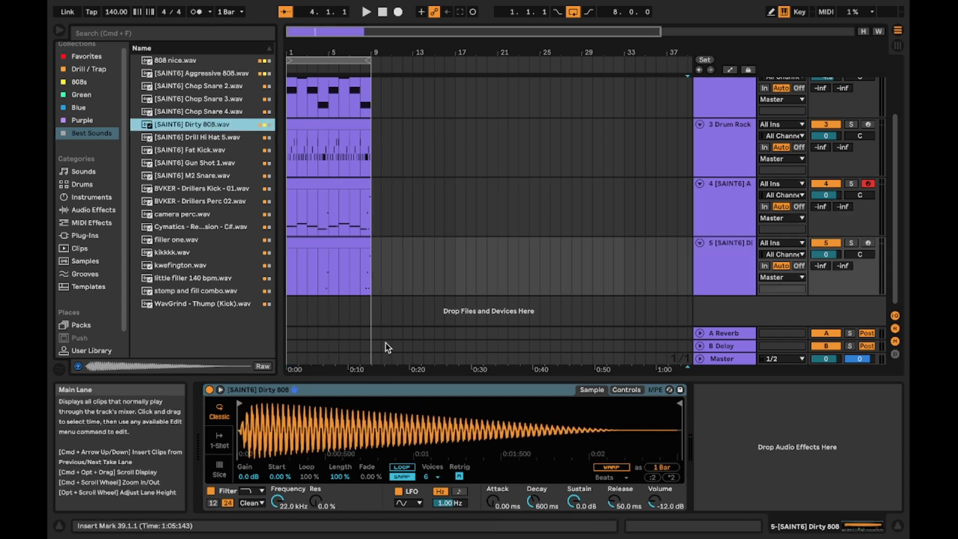
click(165, 60)
drag(333, 408, 333, 410)
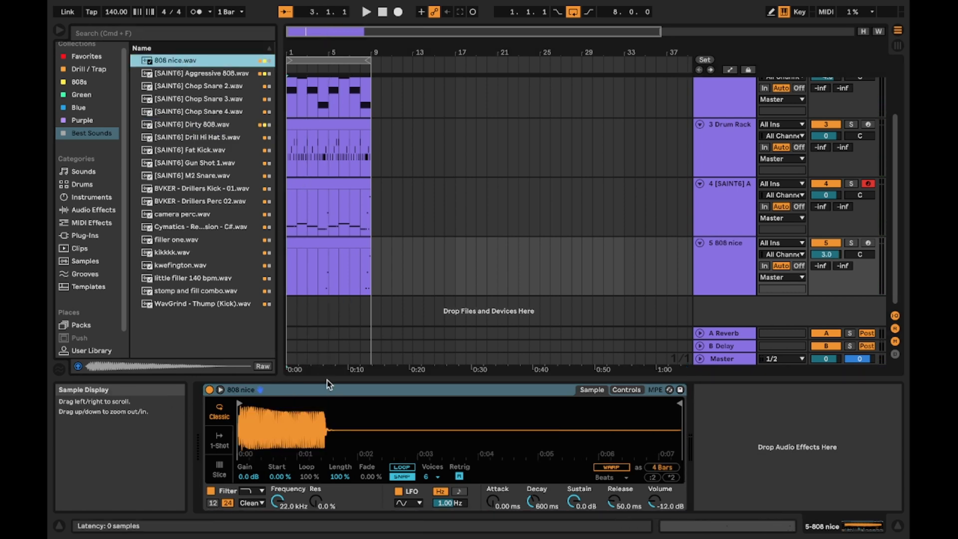
click(317, 320)
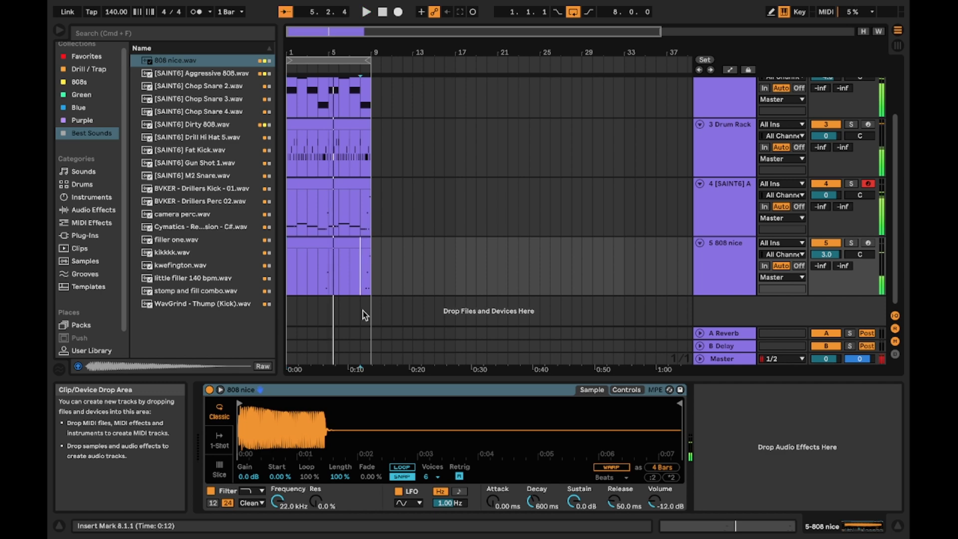
click(290, 314)
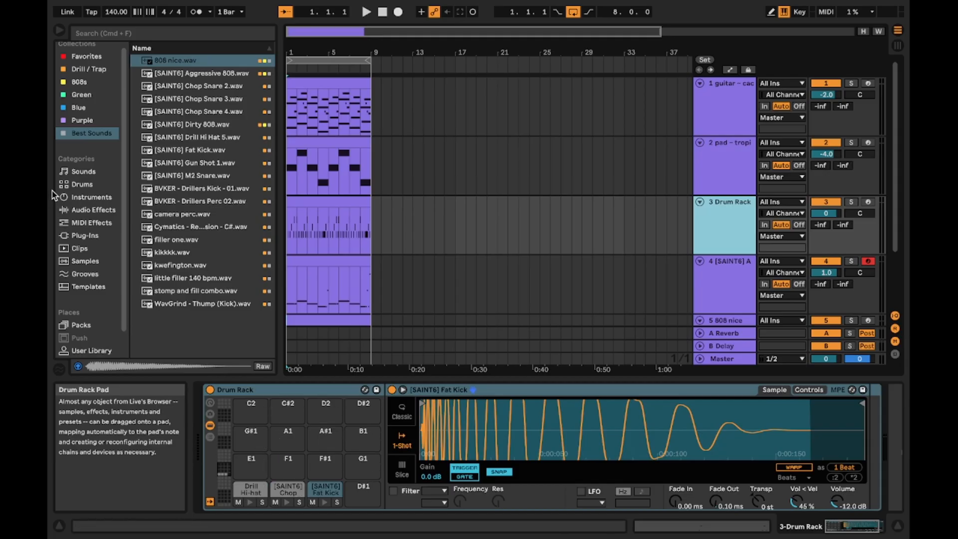
Step: Search the samples for "perc", browse the results and load [SAINT6] Perc 2 onto the drum rack's D#1 pad
click(99, 260)
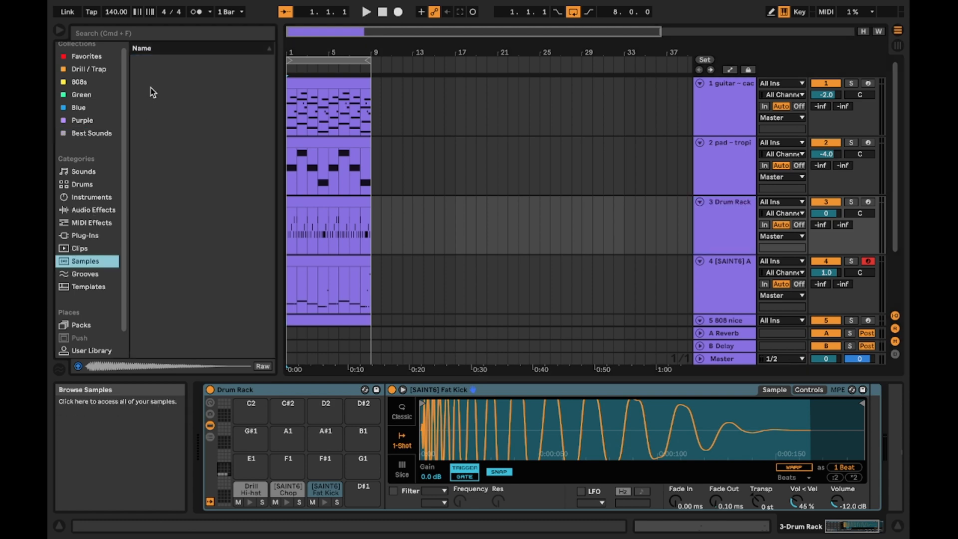
click(185, 33)
text(perc)
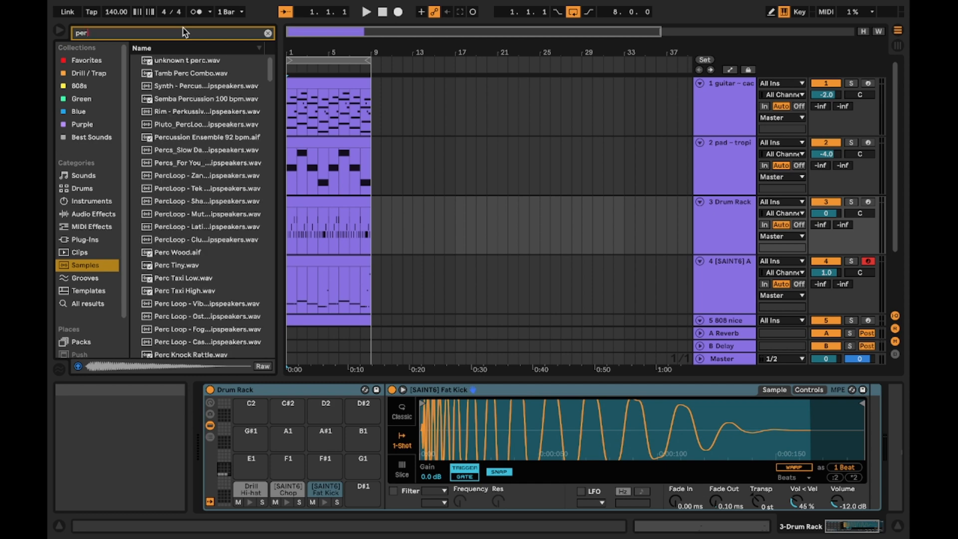
key(Down)
key(Down)
key(Down)
key(Down)
key(Down)
key(Down)
key(Down)
key(Down)
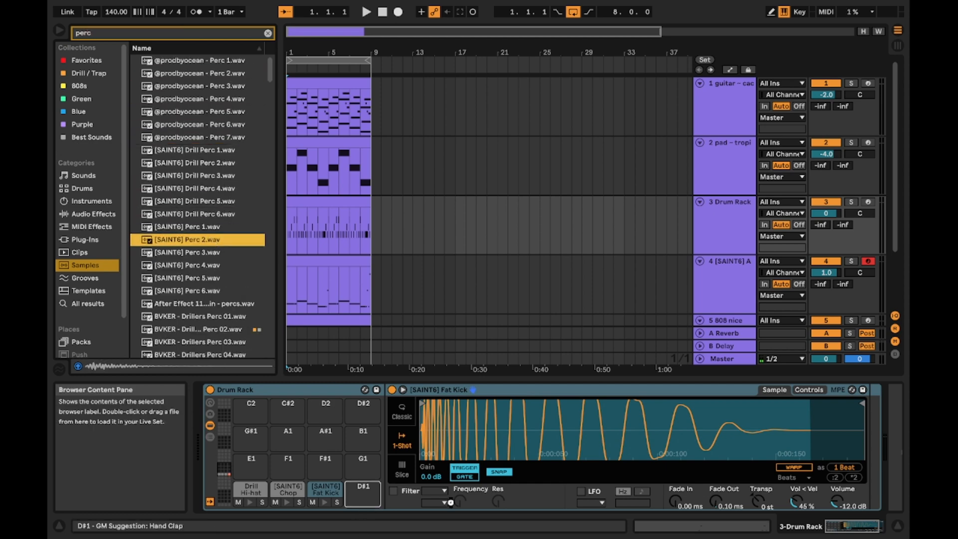
key(Return)
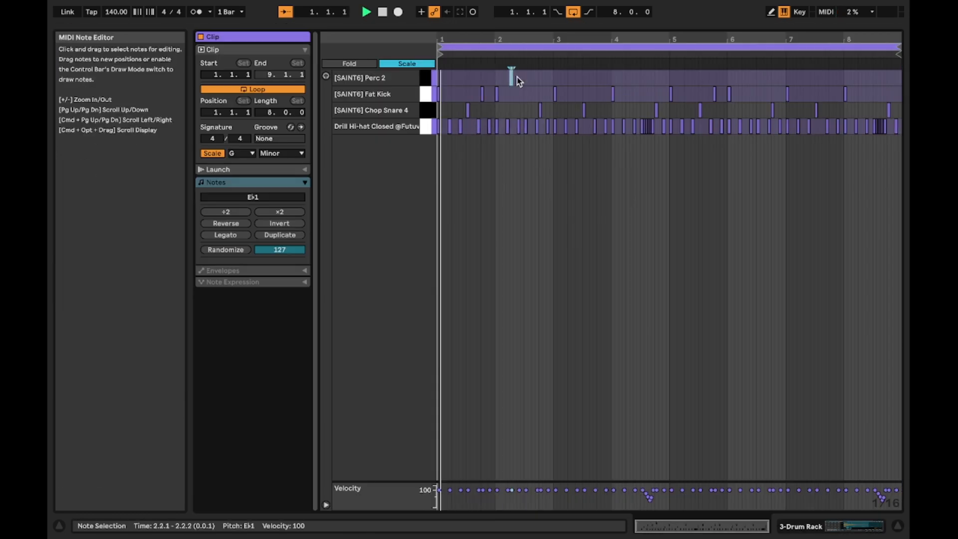
Step: Place Perc 2 hits at 2.2.1 and 2.2.3 and repeat the pair every two bars across the eight-bar clip, checking in playback
key(space)
key(space)
double_click(519, 78)
drag(555, 79, 421, 79)
drag(512, 78, 391, 77)
key(space)
key(space)
click(639, 77)
key(super+d)
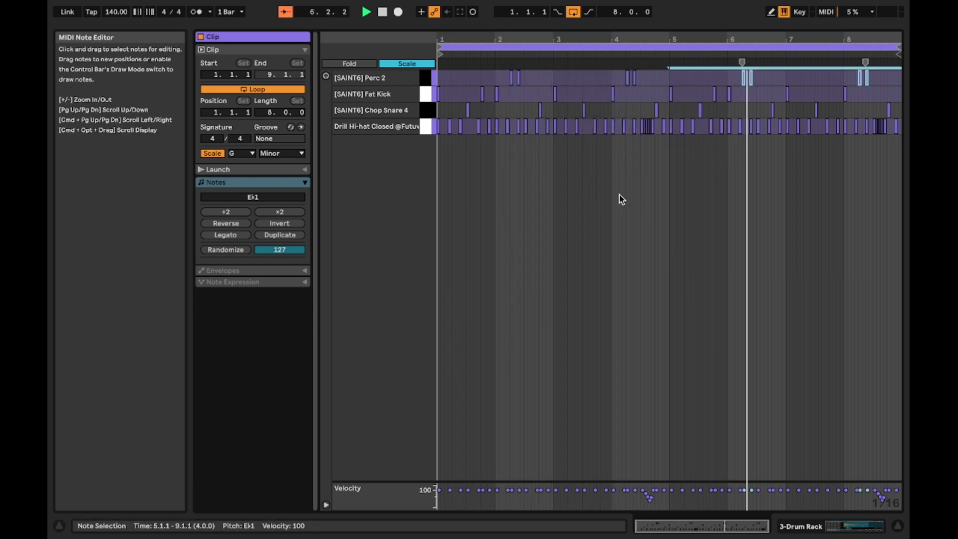
click(619, 194)
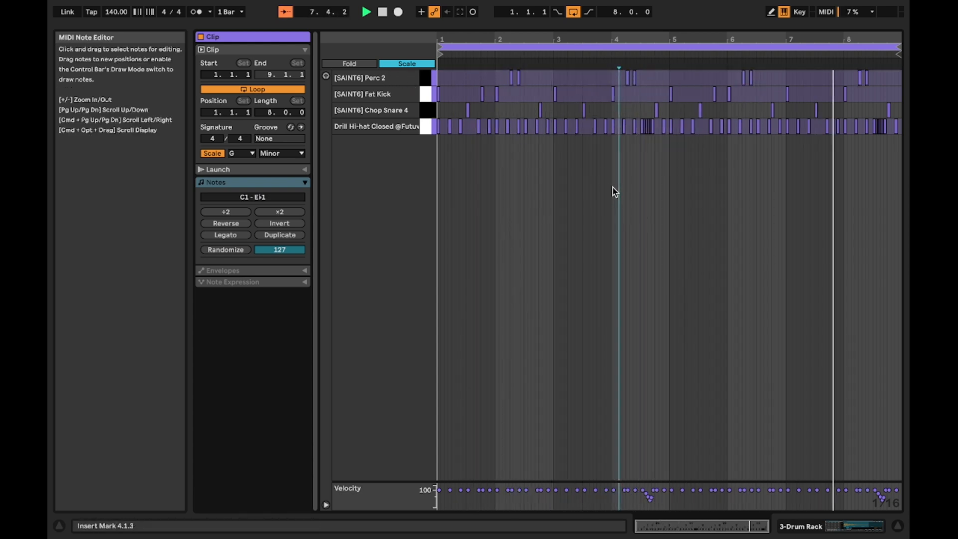
click(822, 524)
key(space)
click(208, 113)
drag(207, 87, 251, 469)
click(701, 527)
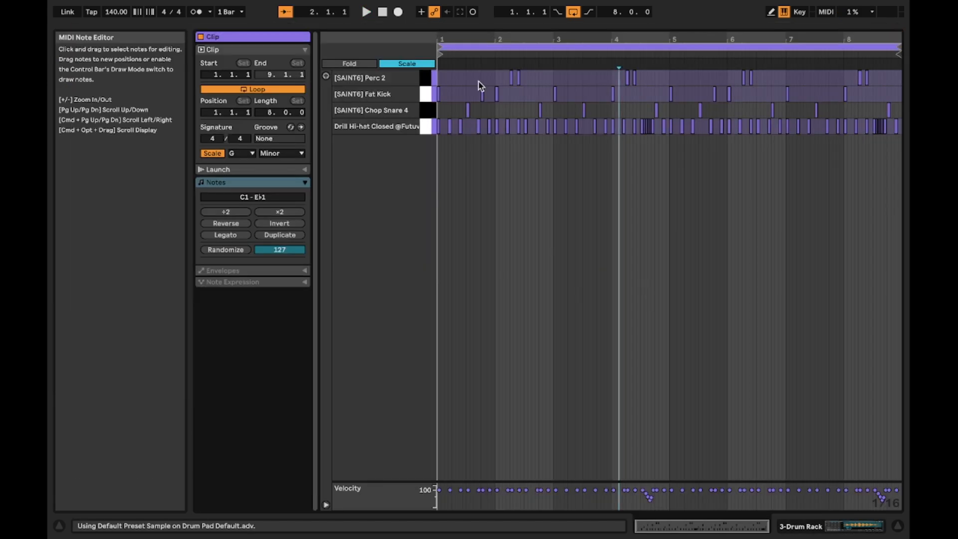
Step: Turn off the scale filter and add Perc 3 notes at 1.2.1 and 3.2.1, checking them in playback
click(407, 63)
double_click(453, 77)
key(space)
key(space)
key(space)
double_click(569, 78)
click(584, 77)
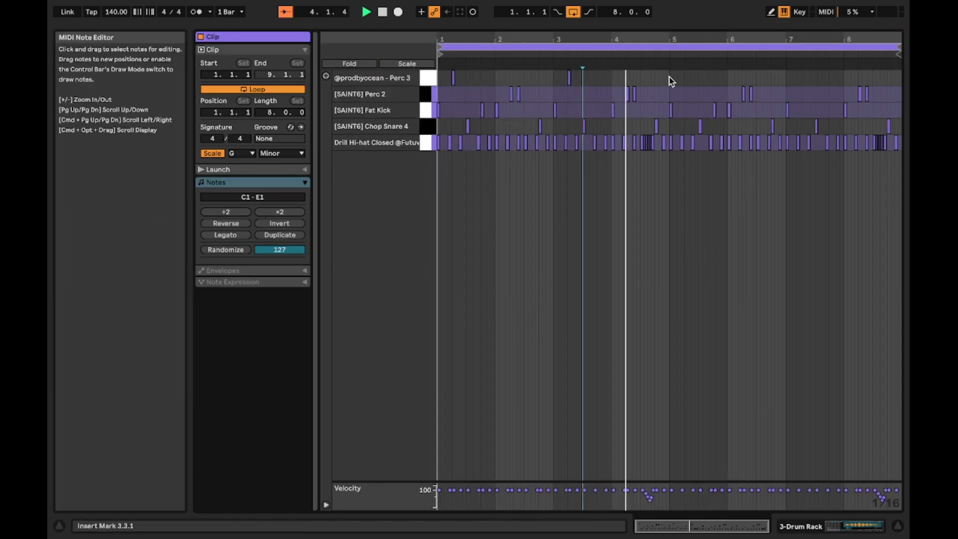
Step: Duplicate the four-bar Perc 3 pattern into bars 5–8 and set the velocity of all its notes to 44
drag(669, 77, 438, 78)
key(super+d)
click(622, 194)
drag(866, 79, 439, 78)
drag(454, 490, 454, 500)
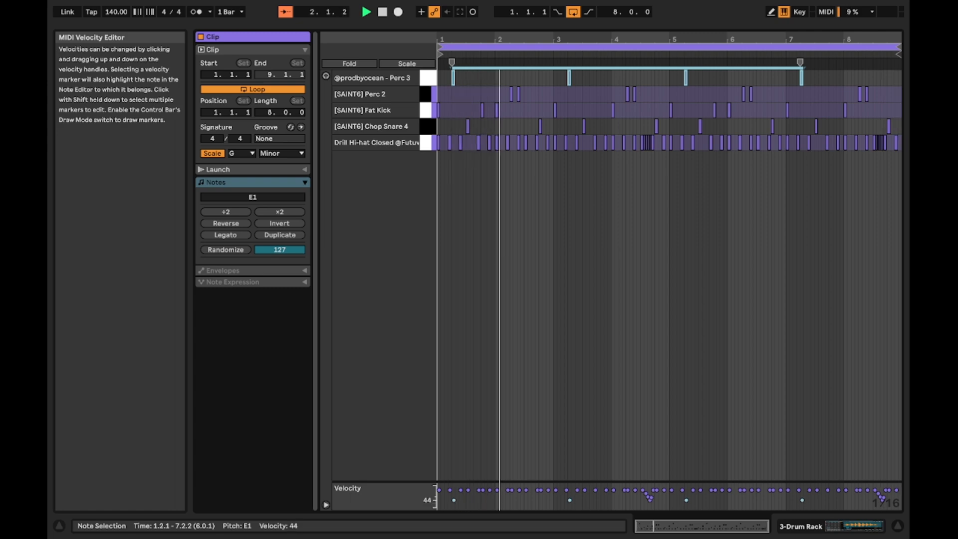
click(543, 359)
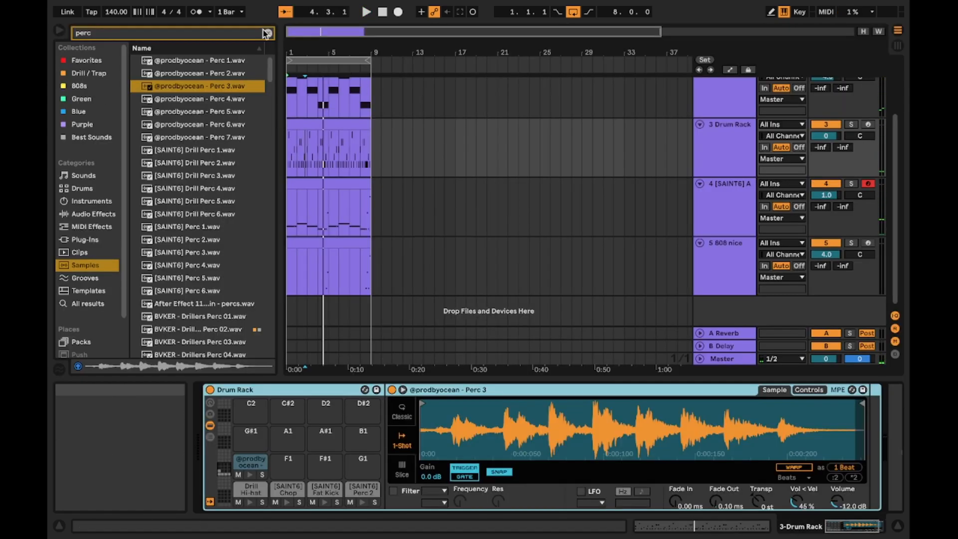
Step: Search the samples for "gun shot" and add [SAINT6] Gun Shot 1 on its own audio track at bar 1
click(266, 33)
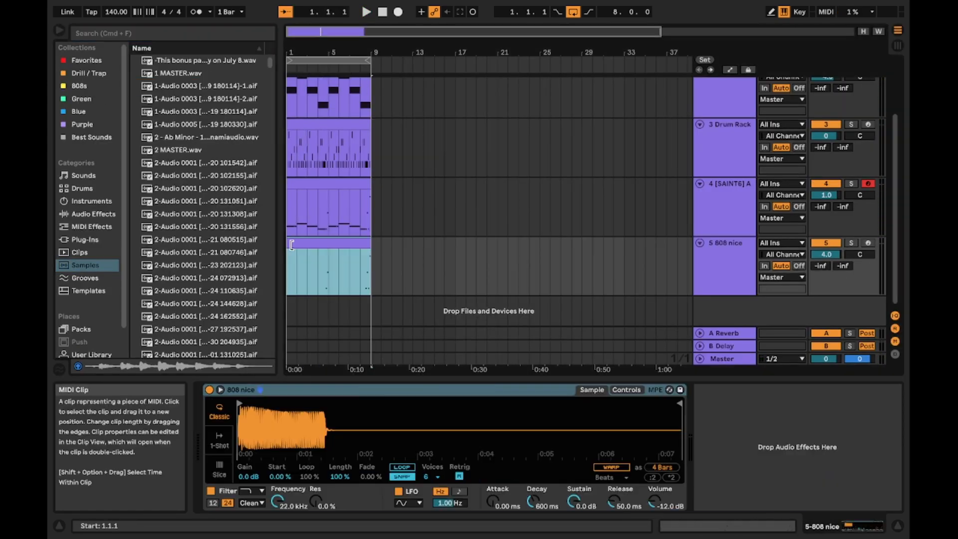
click(292, 244)
click(167, 38)
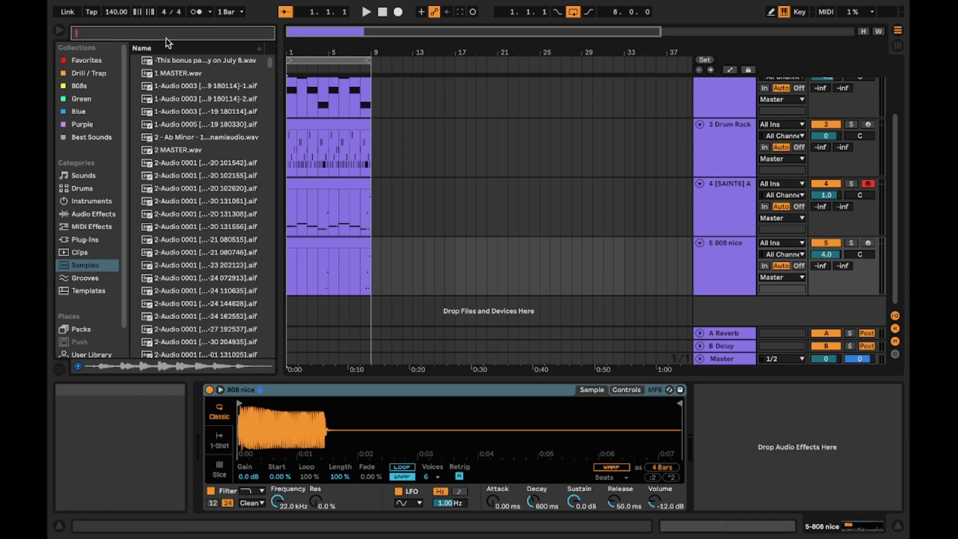
text(gun shot)
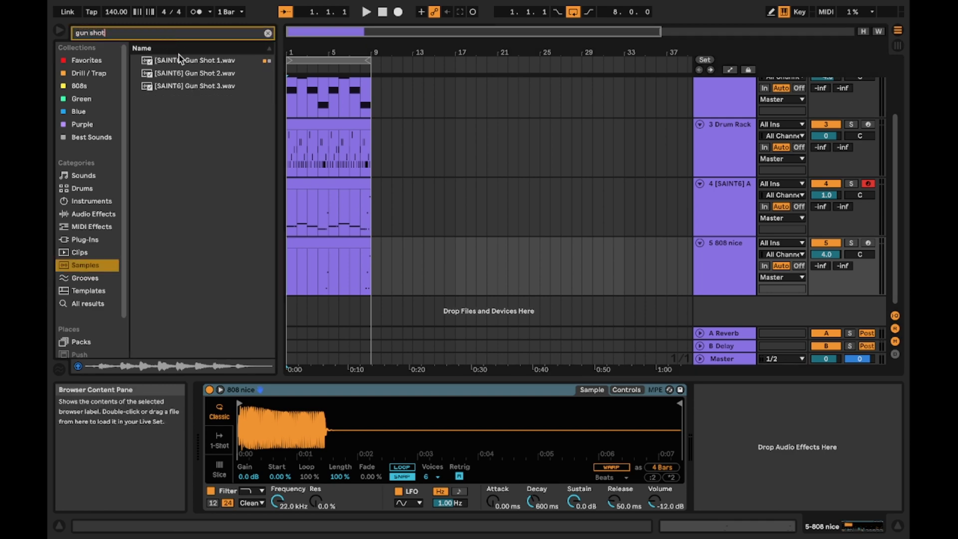
drag(201, 59, 308, 192)
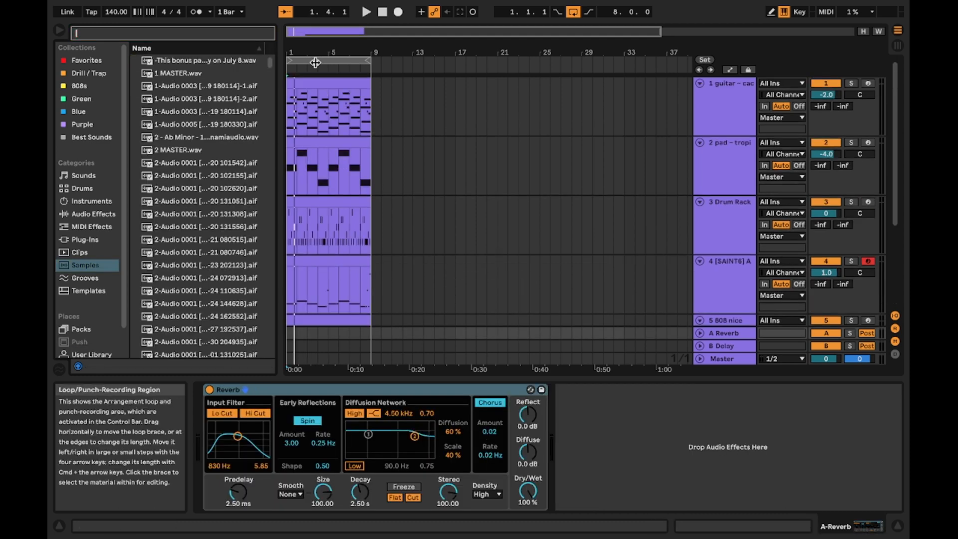
Step: Turn off the arrangement loop and duplicate the eight-bar section of all tracks repeatedly until the clips end at bar 81
right_click(316, 63)
click(327, 66)
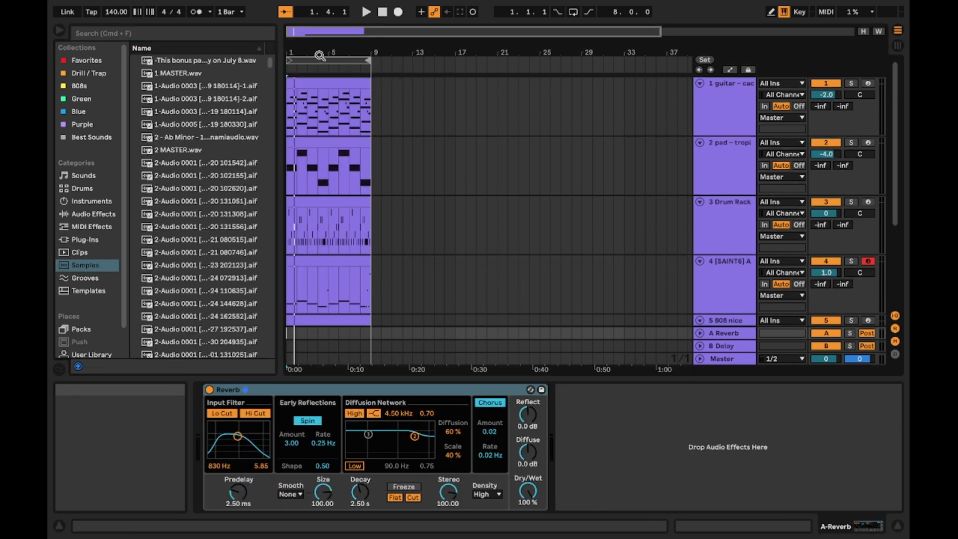
drag(321, 54, 327, 31)
scroll(378, 241, down, 5)
drag(349, 257, 287, 77)
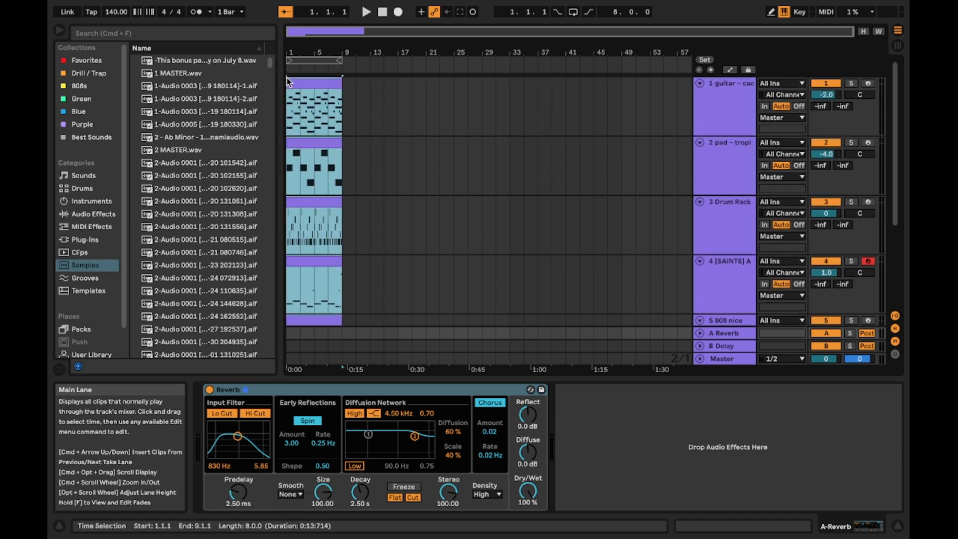
key(super+d)
key(super+d)
key(super+d)
key(super+d)
key(super+d)
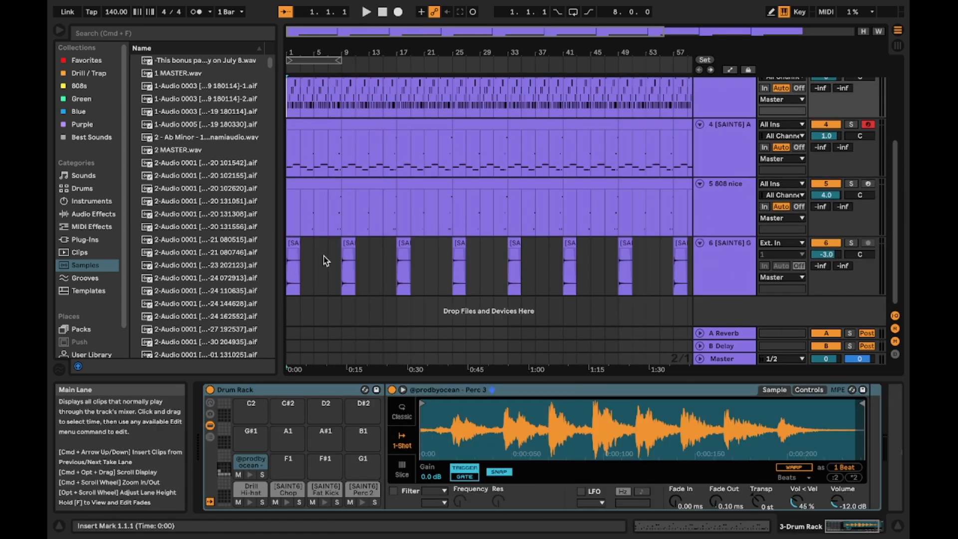
scroll(326, 262, up, 4)
scroll(327, 263, down, 4)
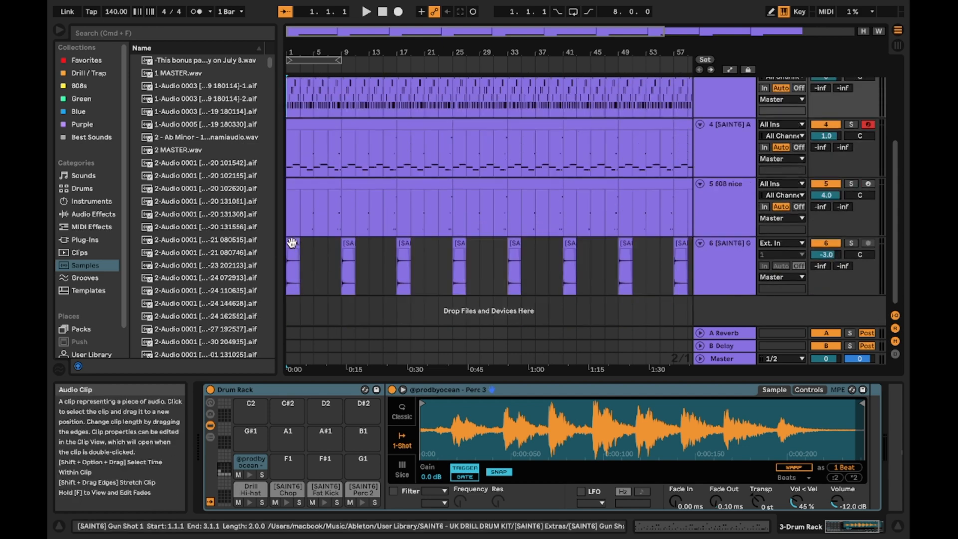
Step: Delete the gun shot, both 808 and drum rack clips from bars 1–8, and play the melody-only intro into the drop
click(292, 243)
key(Delete)
click(316, 186)
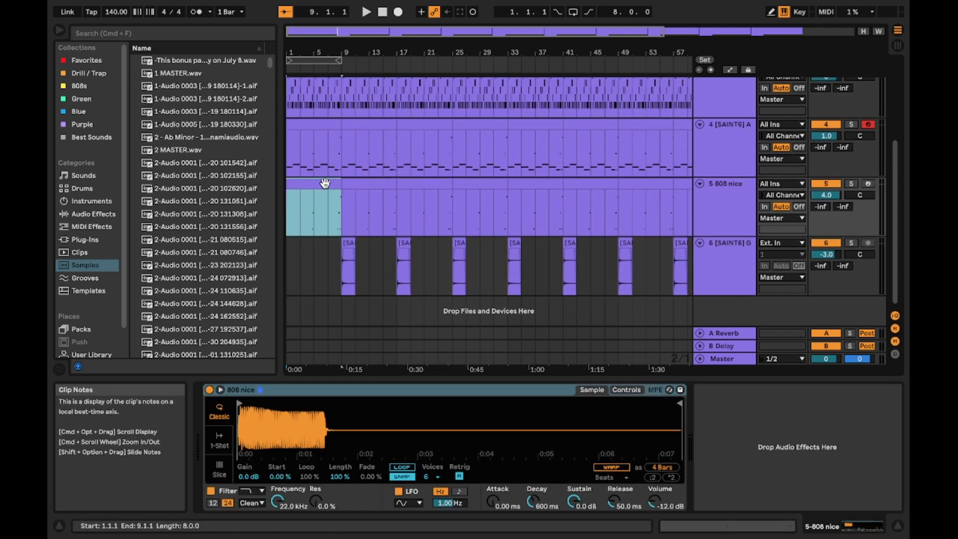
key(Delete)
click(318, 153)
click(323, 126)
scroll(325, 130, up, 4)
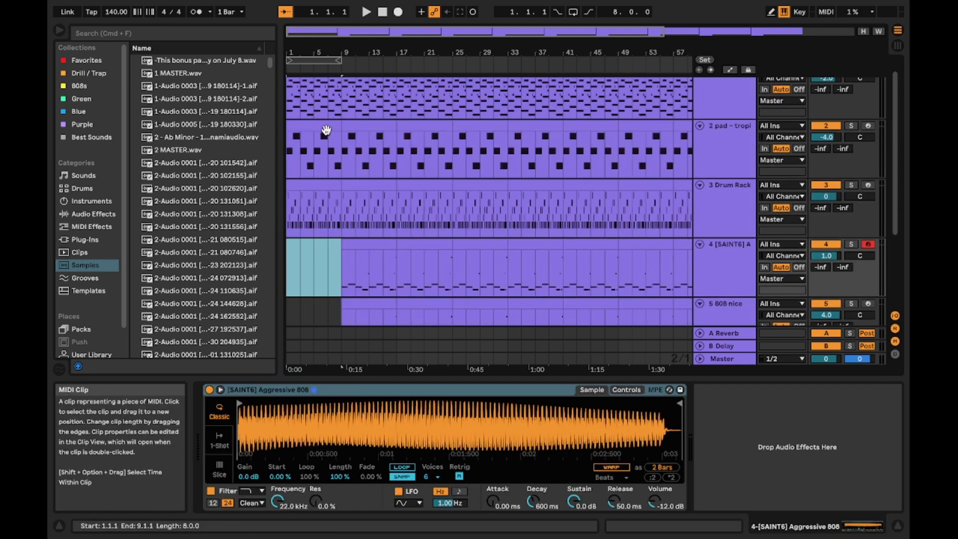
key(Delete)
click(321, 185)
key(Delete)
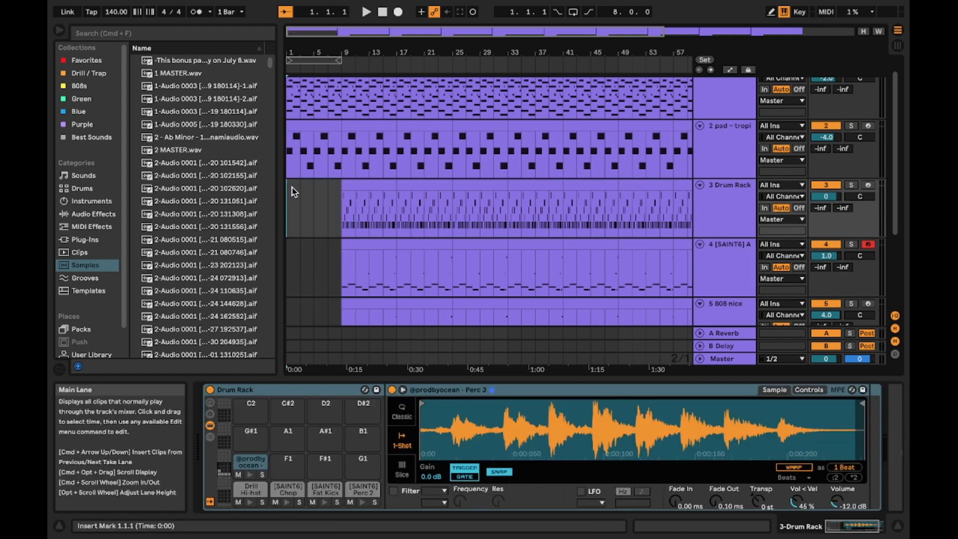
scroll(310, 150, up, 1)
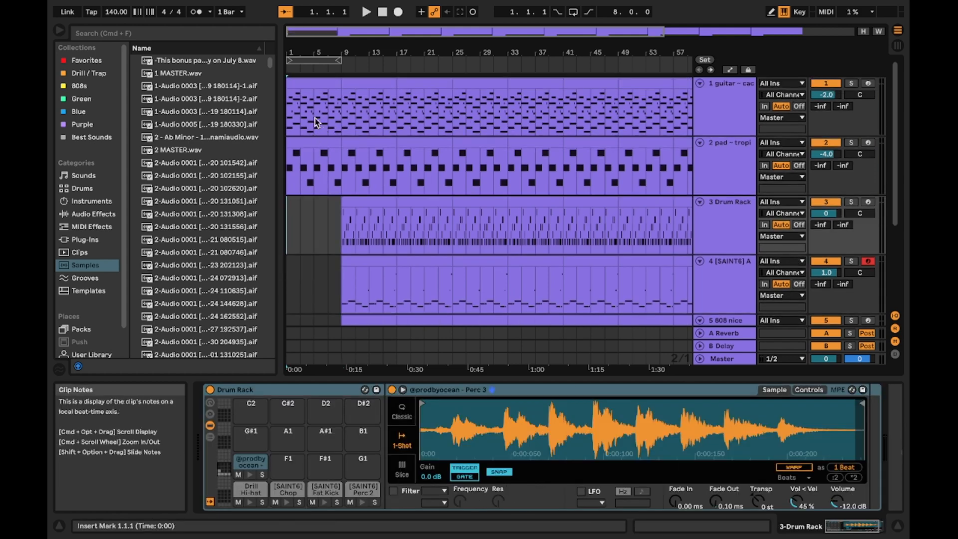
key(space)
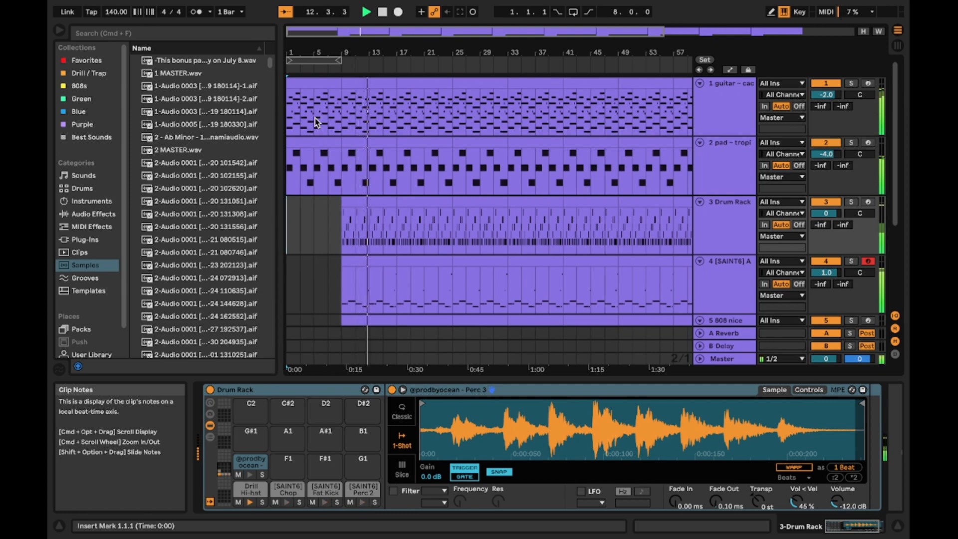
key(space)
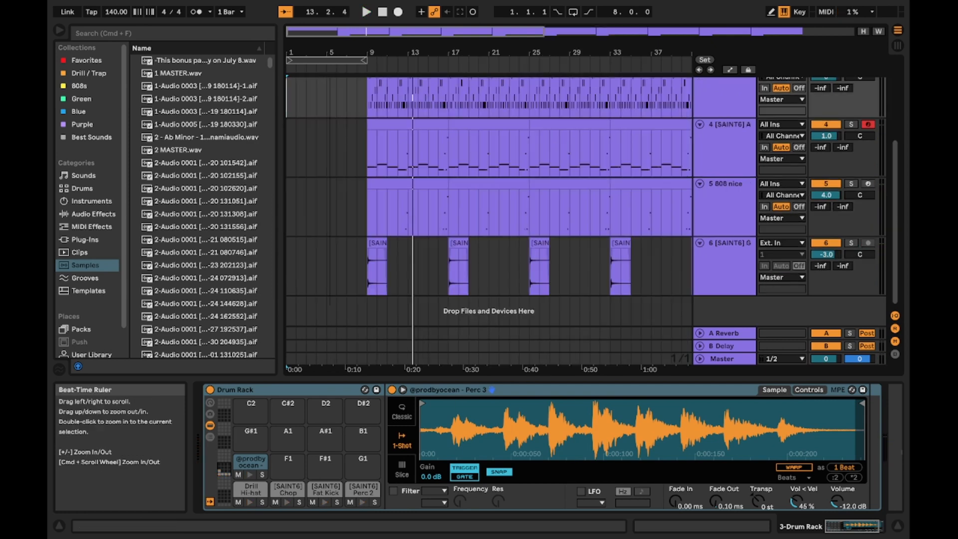
Step: Place two copies of the gun shot clip in the intro at bars 3 and 5, and check them in playback
click(377, 245)
drag(377, 245, 357, 285)
key(super+d)
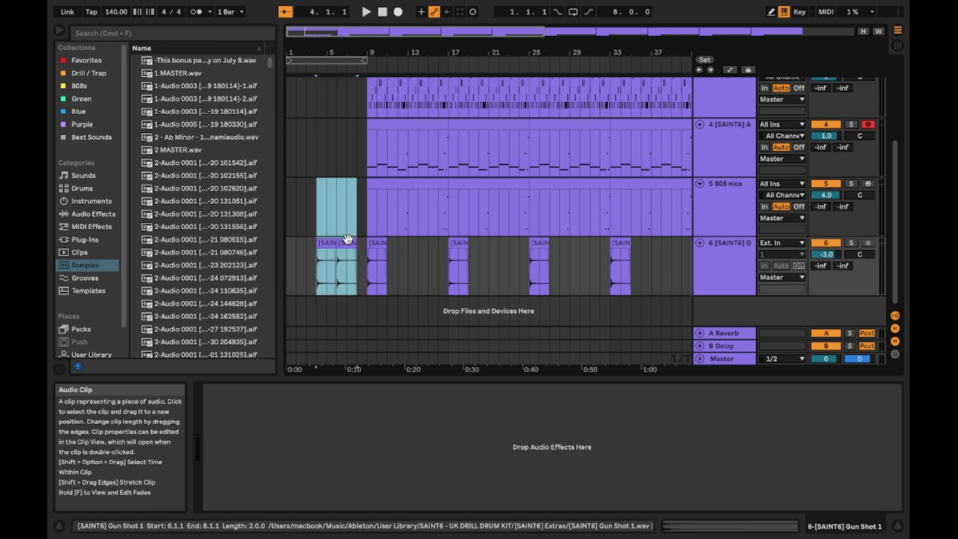
drag(352, 245, 343, 243)
click(310, 223)
key(space)
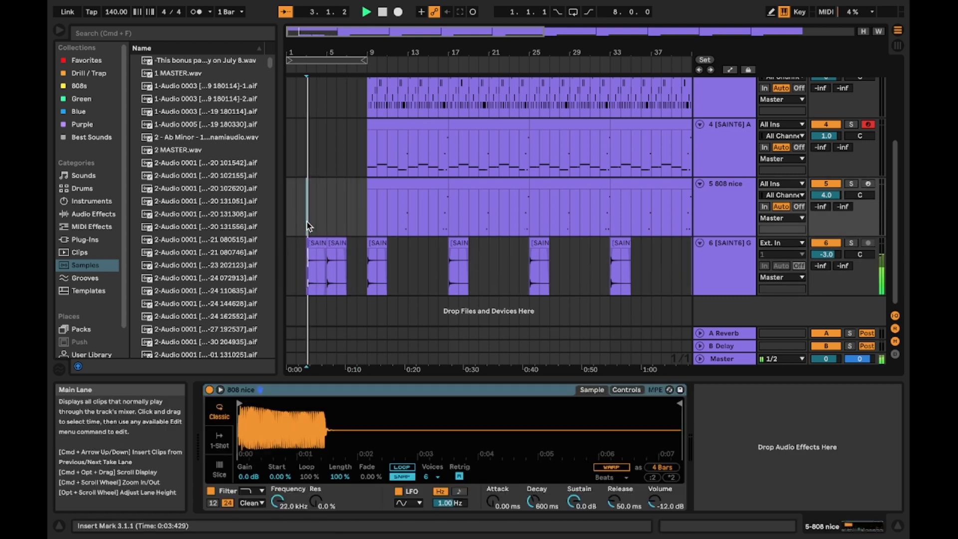
click(289, 227)
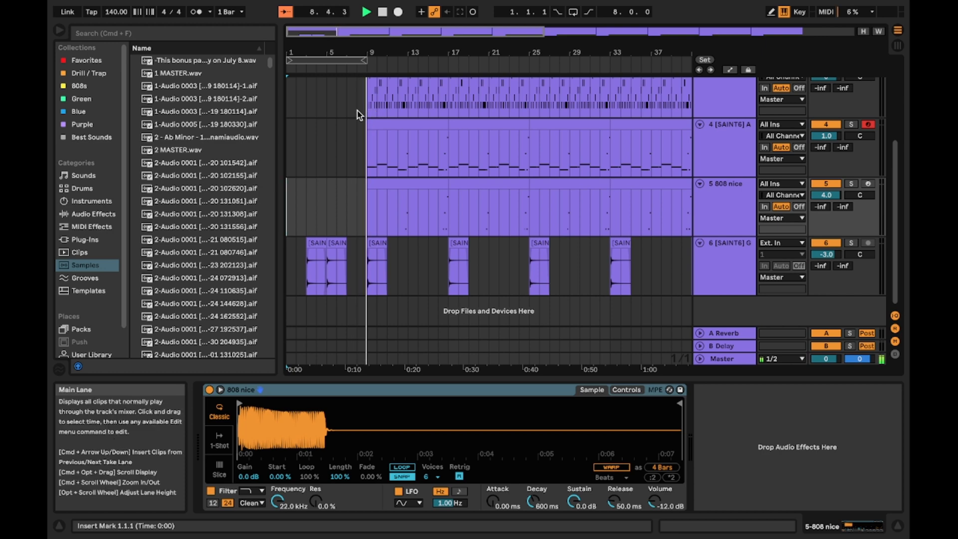
key(space)
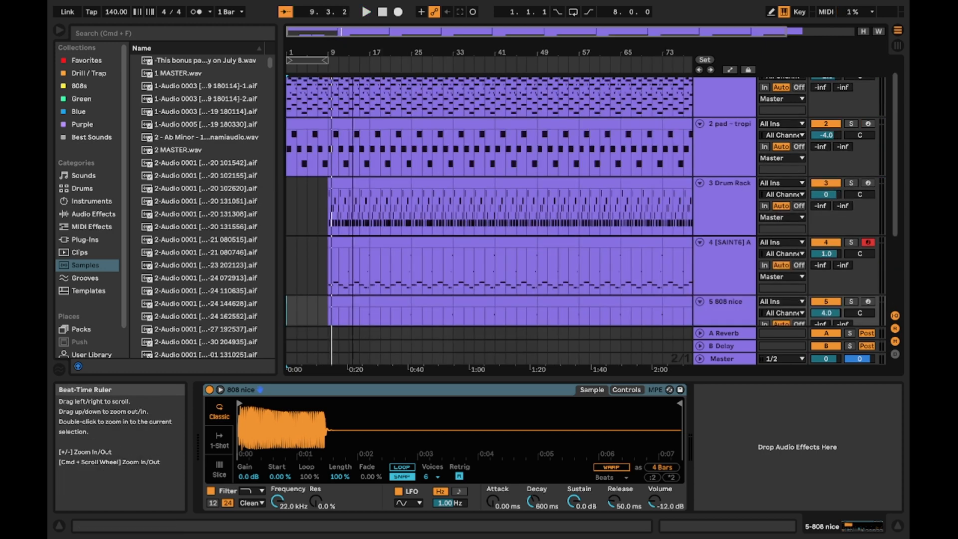
Step: Delete the Aggressive 808 clips from bars 25–40 and play the section from bar 25
drag(361, 52, 361, 42)
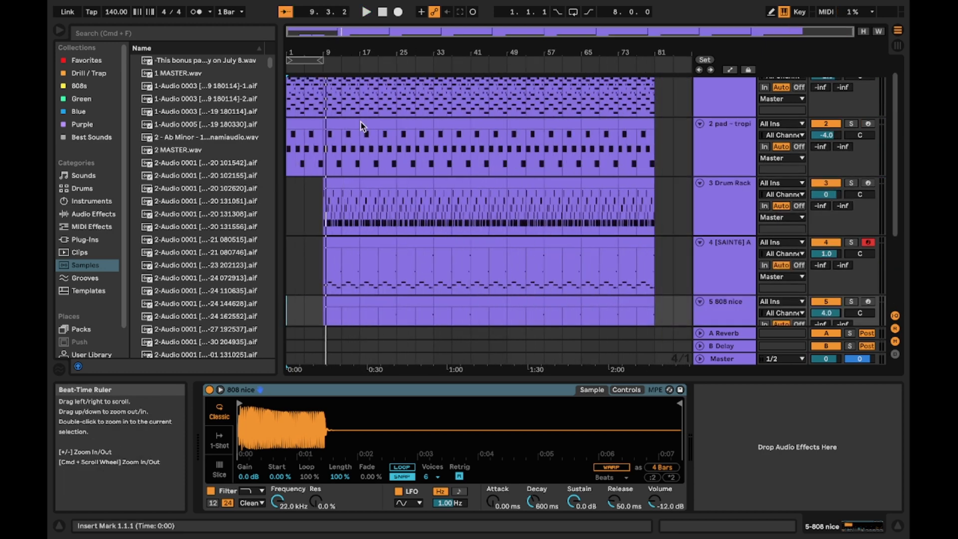
scroll(367, 164, up, 2)
scroll(299, 240, down, 2)
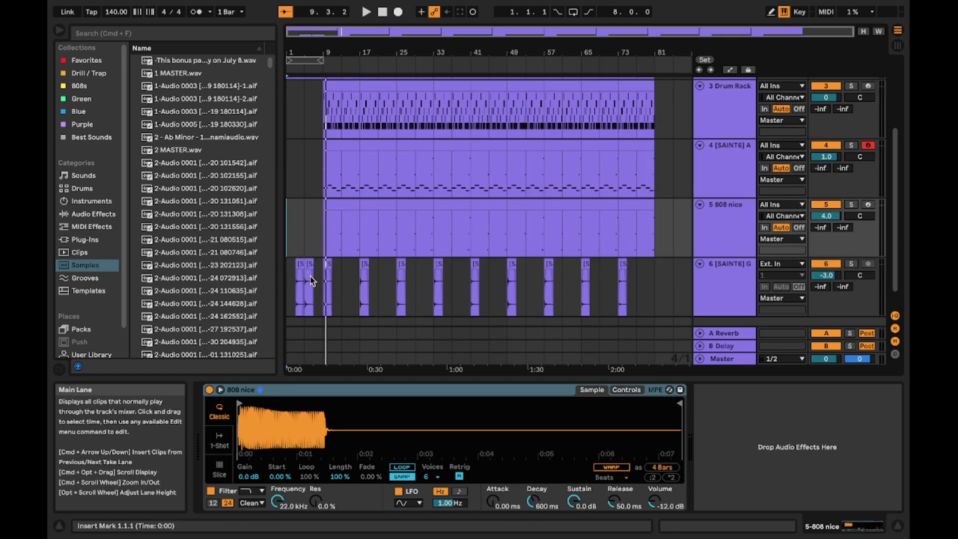
scroll(360, 256, up, 2)
scroll(385, 225, down, 1)
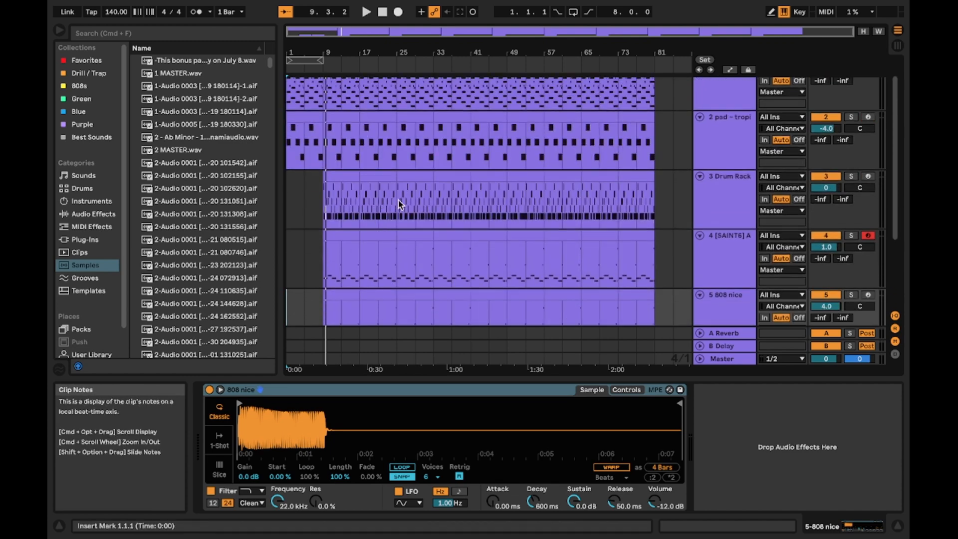
scroll(397, 207, up, 1)
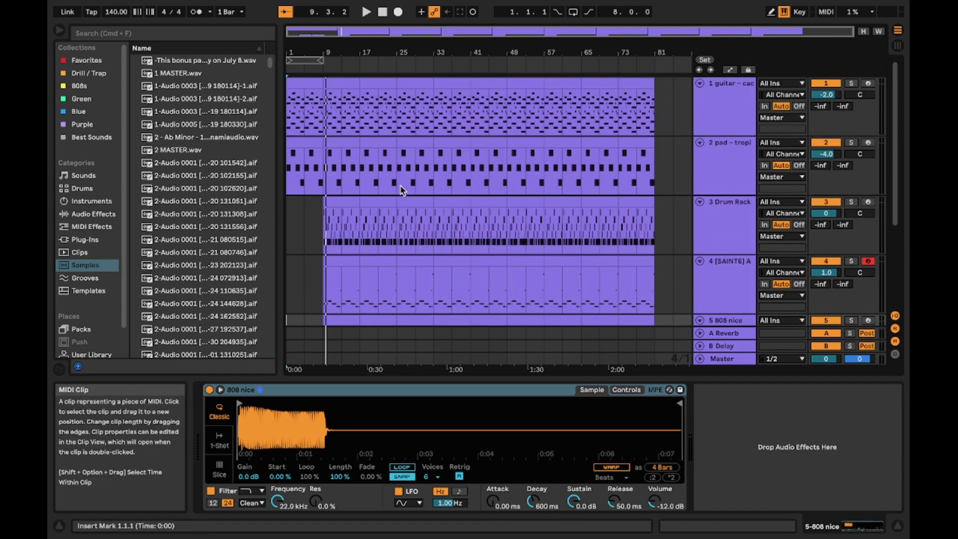
click(397, 175)
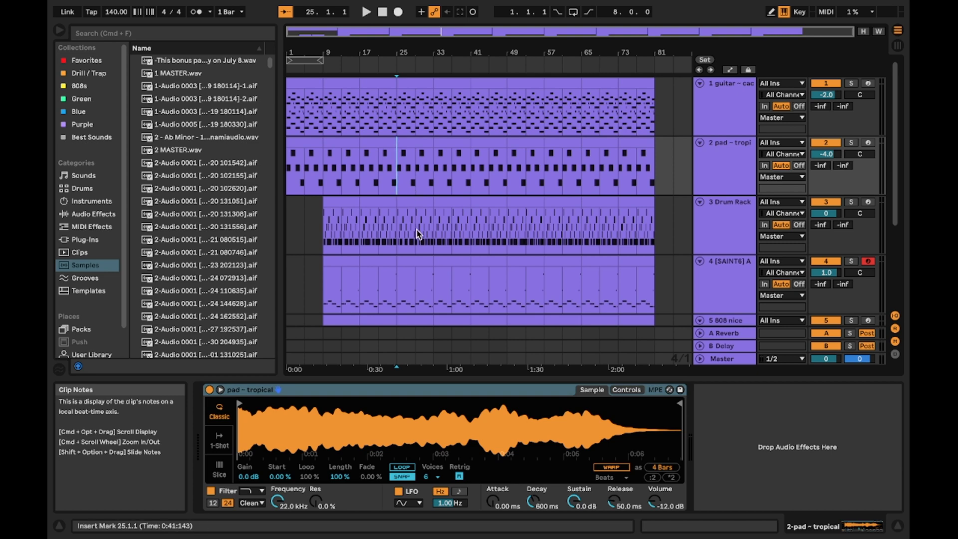
scroll(418, 235, down, 3)
click(418, 197)
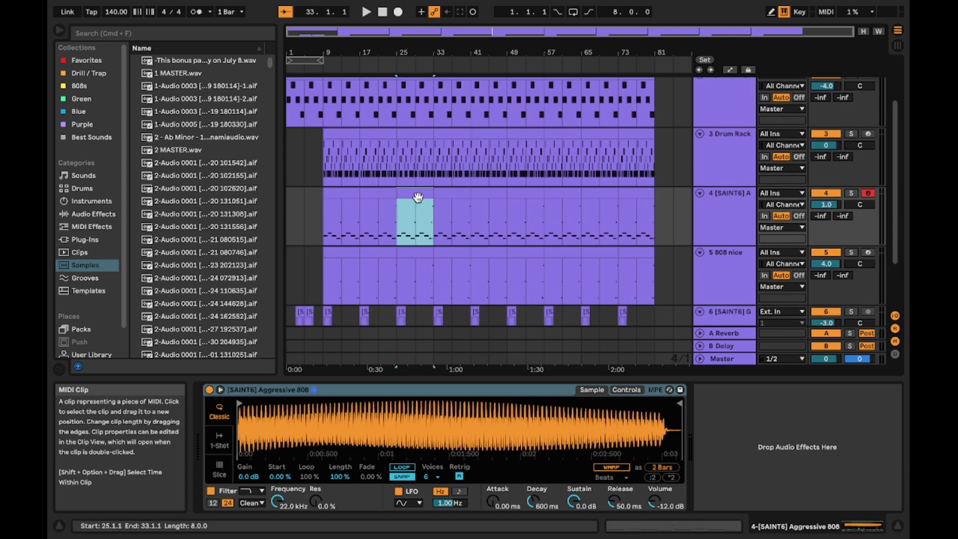
key(Delete)
click(448, 193)
key(Delete)
click(401, 201)
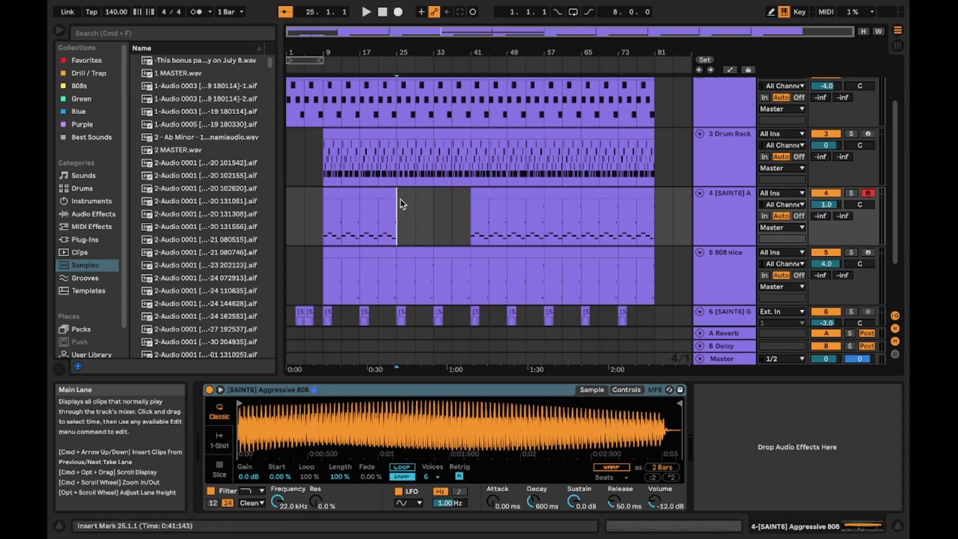
key(space)
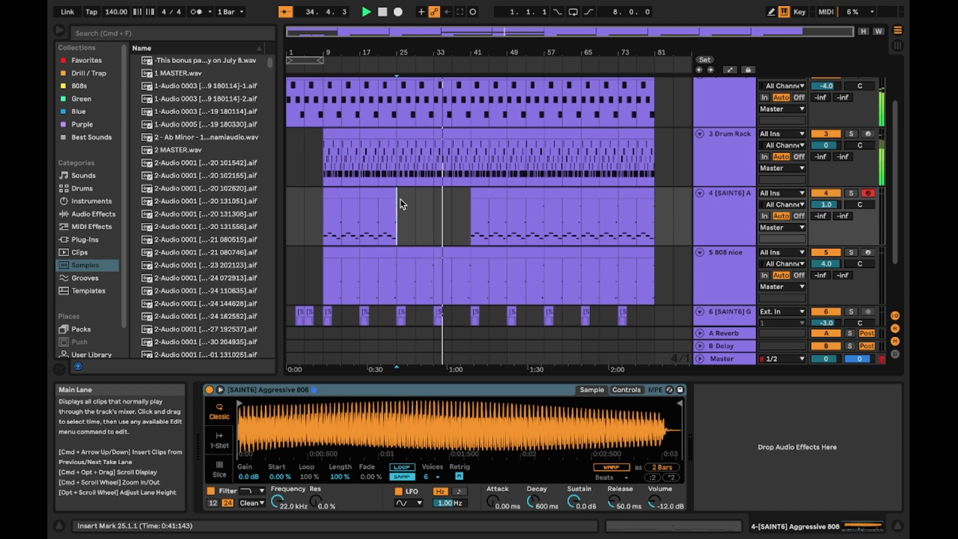
click(538, 212)
key(space)
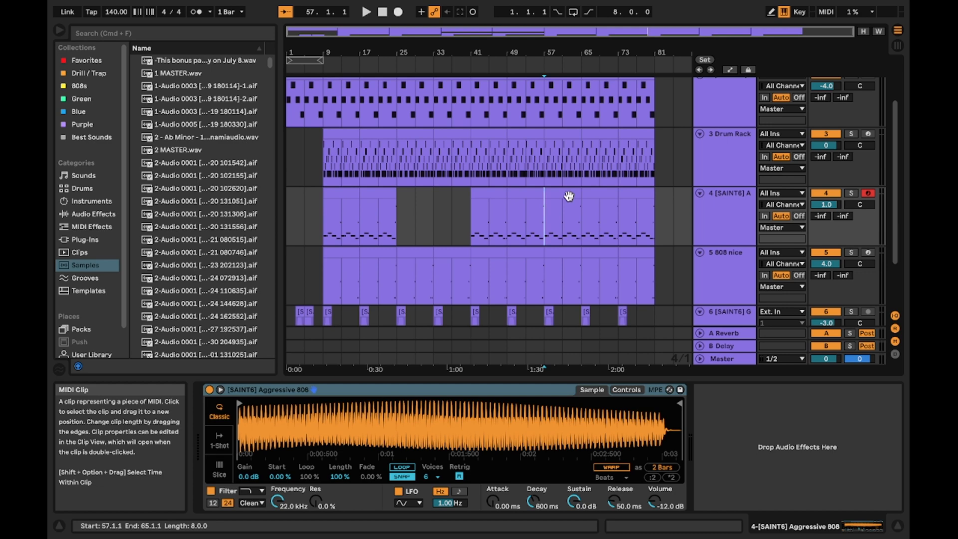
Step: Delete the pad clips from bars 57–72 and play the arrangement from bar 57
scroll(568, 195, up, 1)
scroll(569, 196, up, 3)
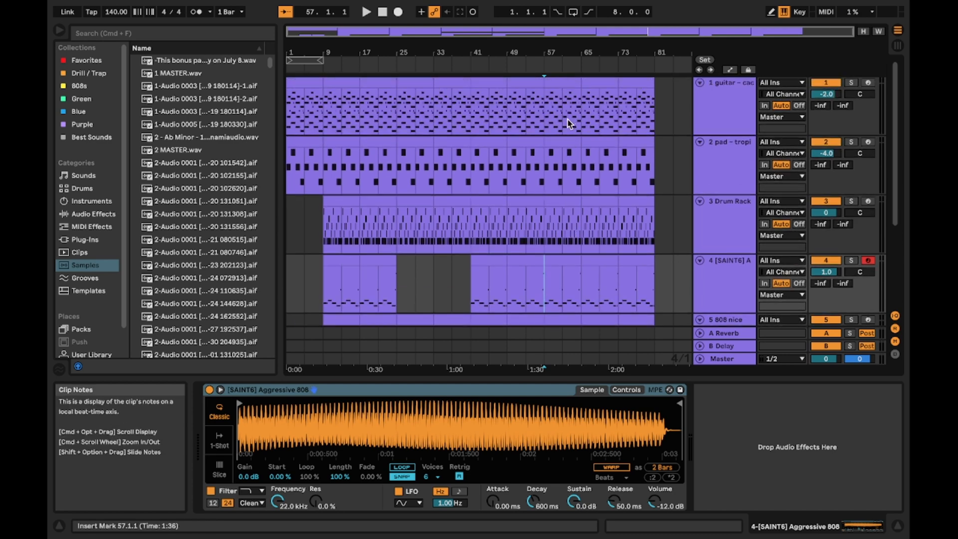
click(561, 143)
key(Delete)
click(602, 143)
key(Delete)
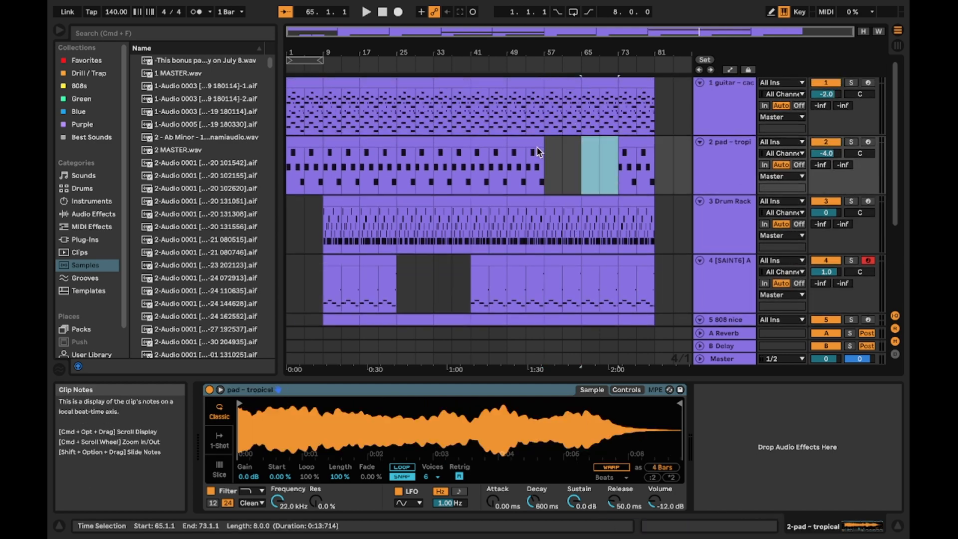
click(547, 150)
key(space)
scroll(548, 155, down, 5)
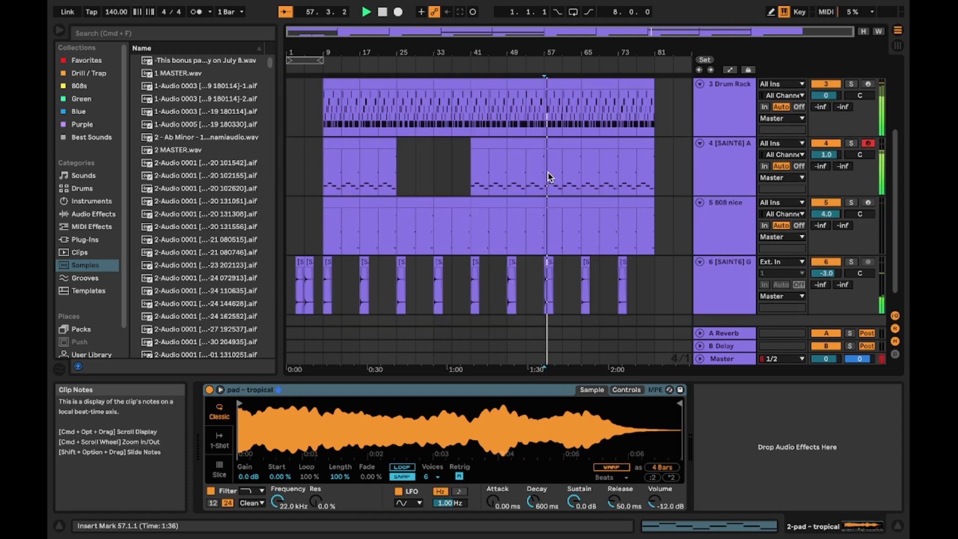
click(559, 201)
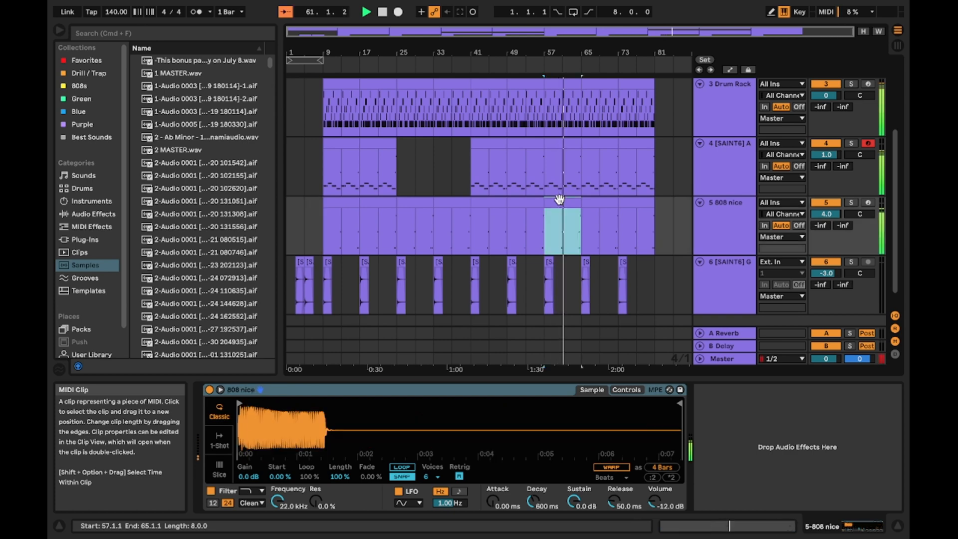
click(531, 186)
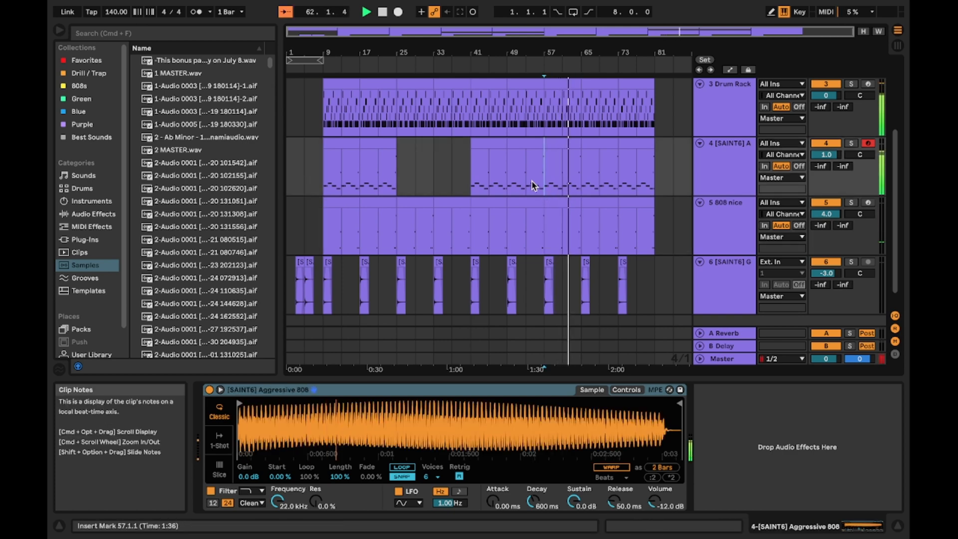
key(space)
Step: Duplicate the last eight bars of the melody, drum and 808 clips to bar 81, and only the guitar and pad to bar 89
drag(658, 243, 619, 56)
key(super+d)
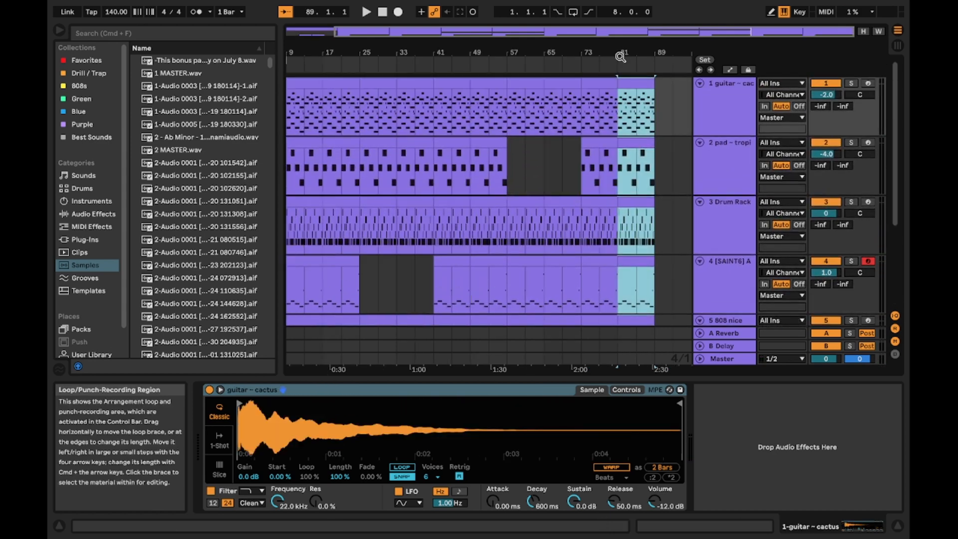
click(640, 145)
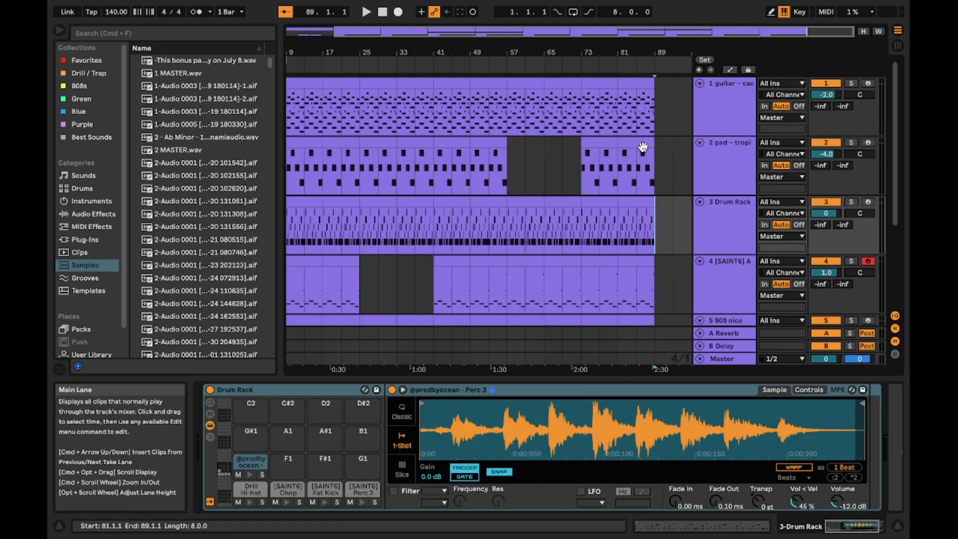
drag(639, 144, 619, 82)
key(super+d)
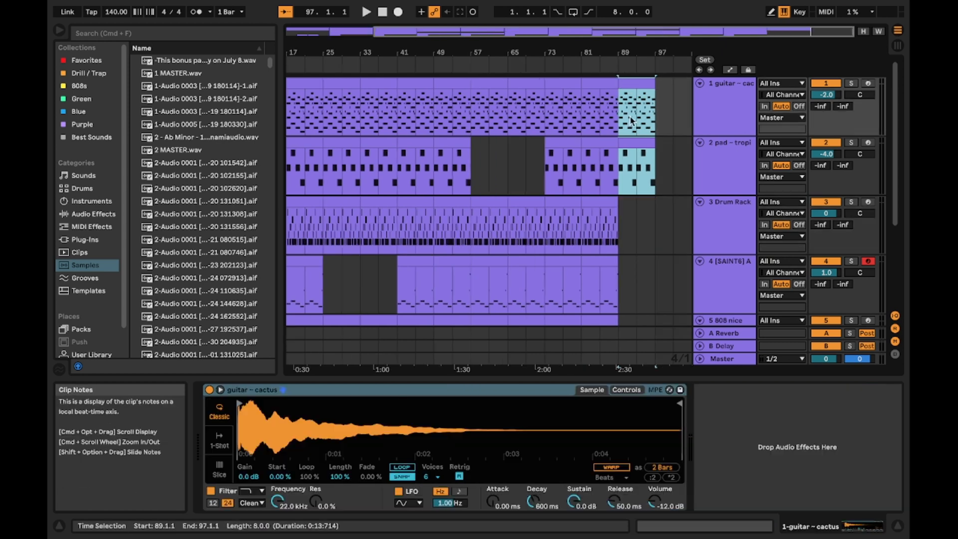
Step: Show automation and draw track volume fade-outs to -inf dB on the pad and guitar from bar 89 to bar 97
key(a)
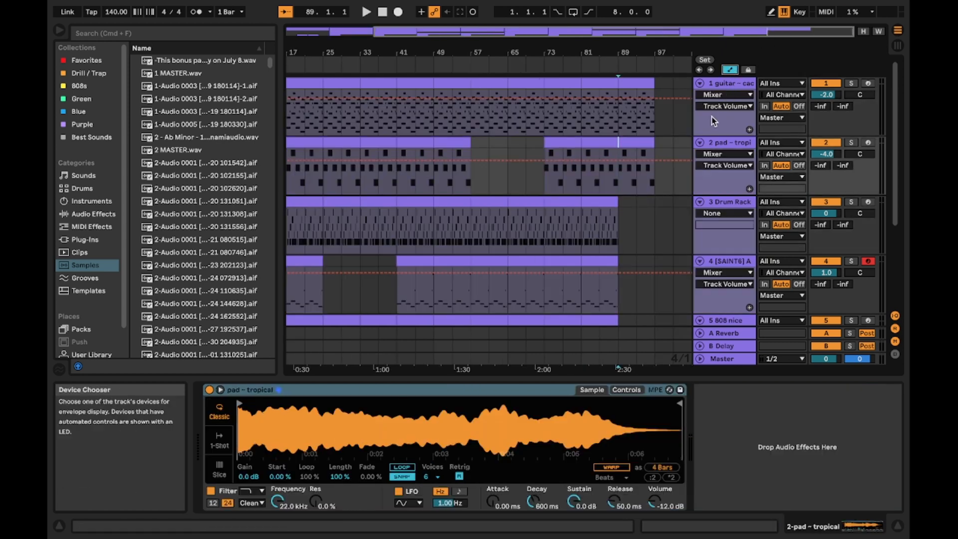
click(629, 160)
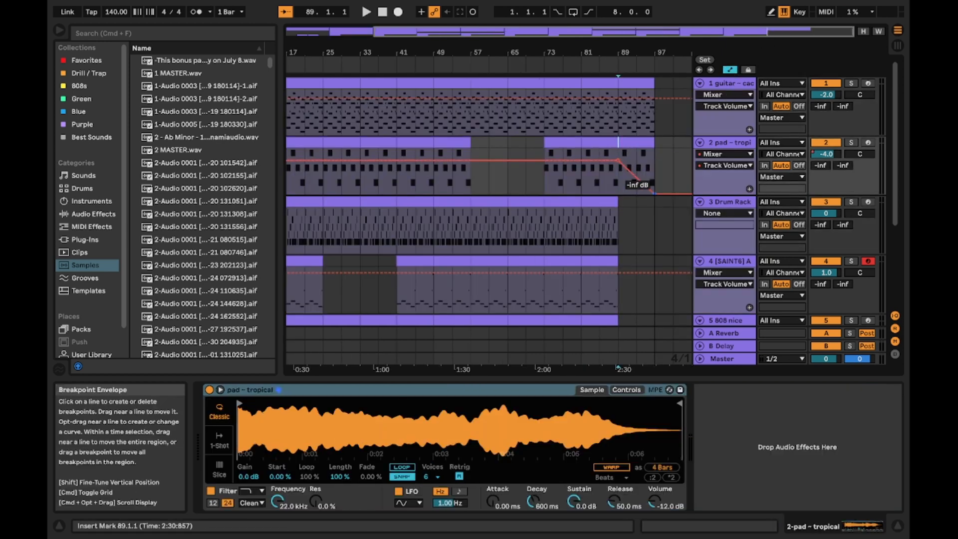
click(651, 99)
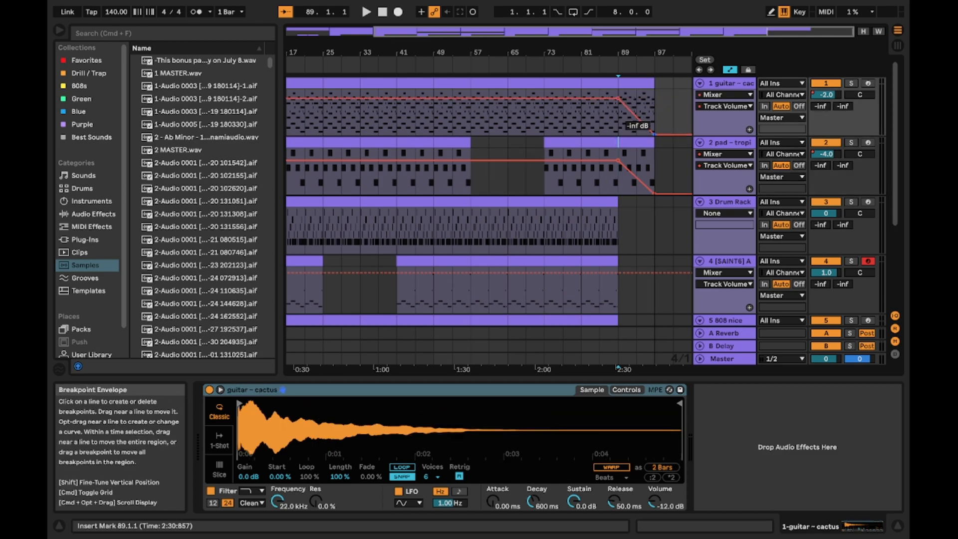